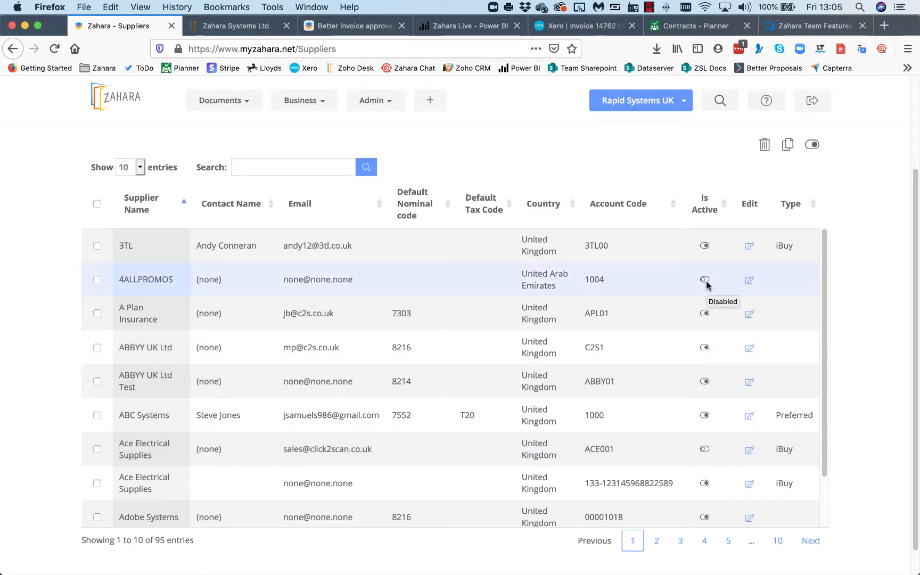
{"action": "left_click", "coordinate": [97, 280]}
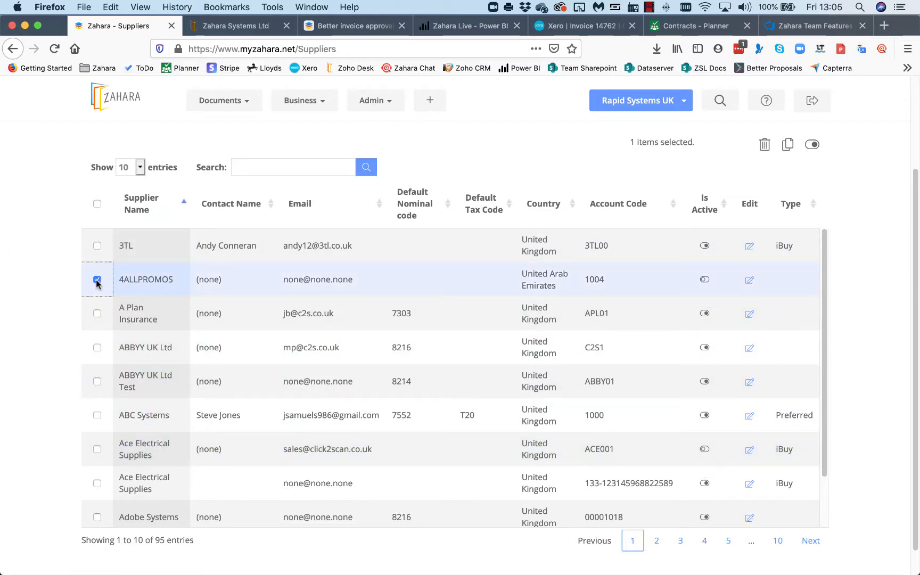
{"action": "scroll", "coordinate": [698, 196], "scroll_direction": "up", "scroll_amount": 2}
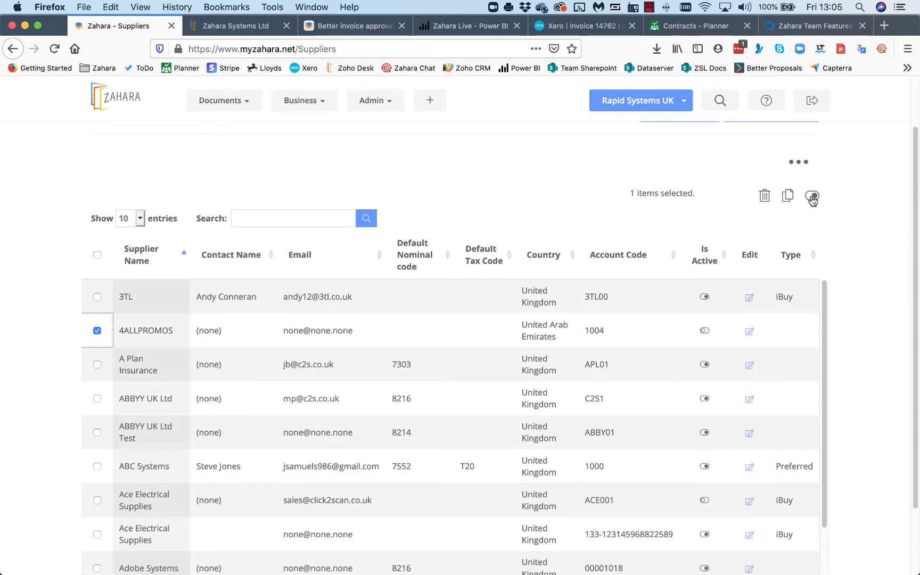
{"action": "left_click", "coordinate": [97, 330]}
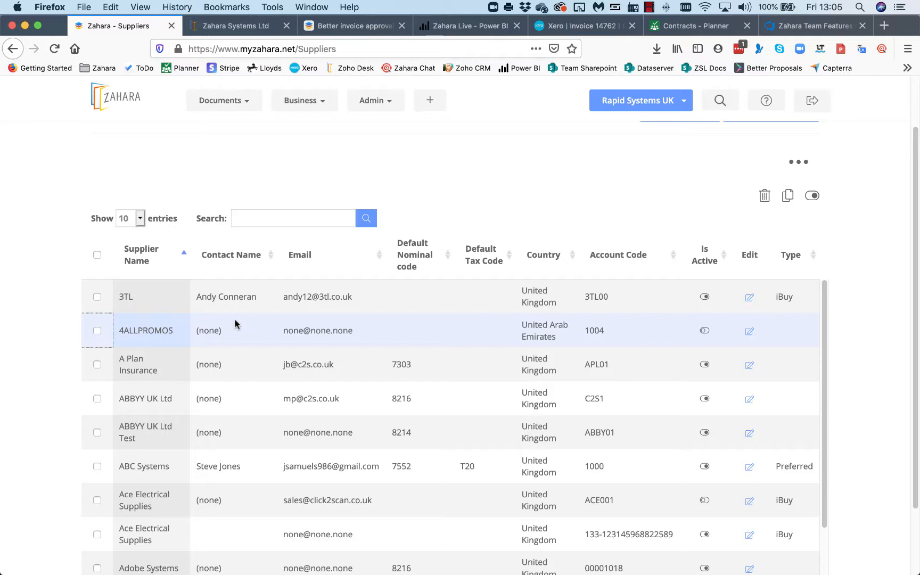
- Open the Adobe Systems supplier record for editing, set its type to Software and save it
{"action": "scroll", "coordinate": [235, 323], "scroll_direction": "down", "scroll_amount": 2}
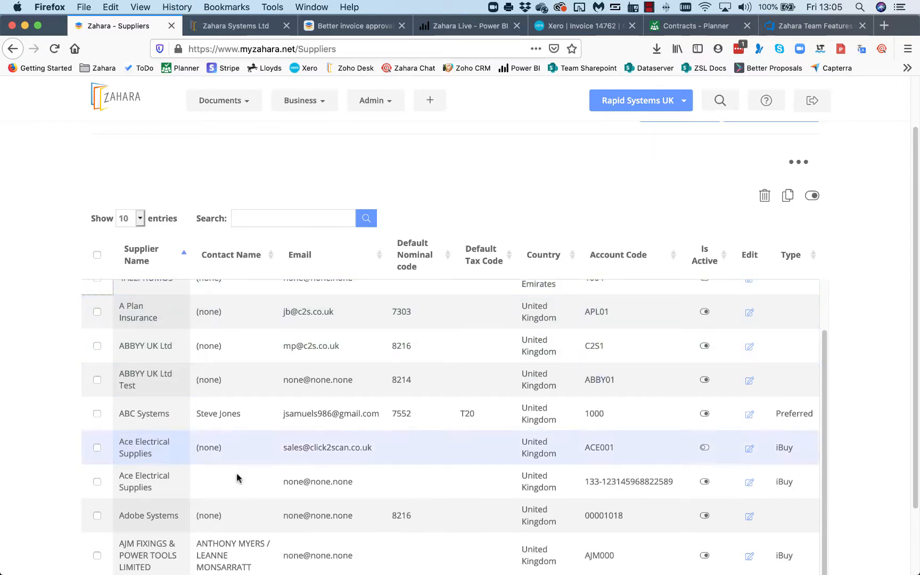
{"action": "left_click", "coordinate": [750, 517]}
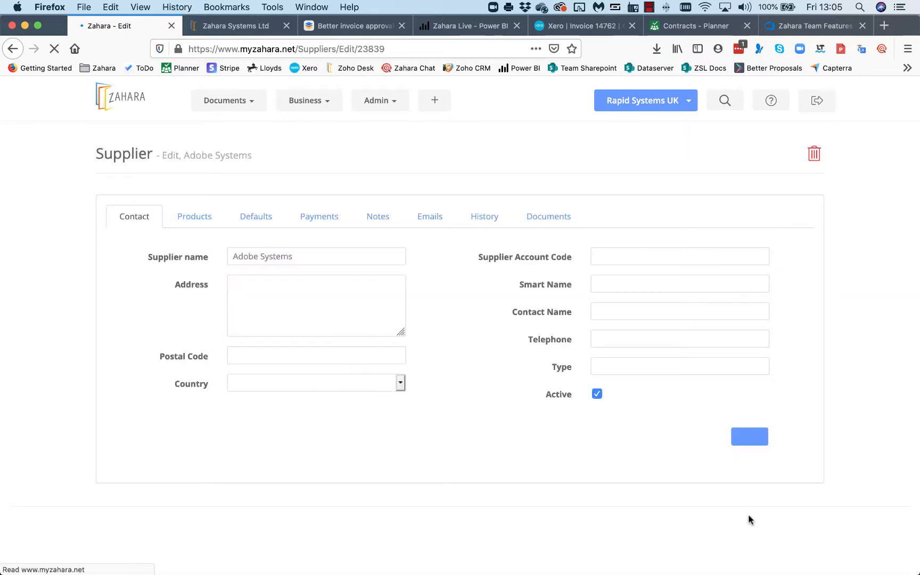
{"action": "left_click", "coordinate": [251, 307]}
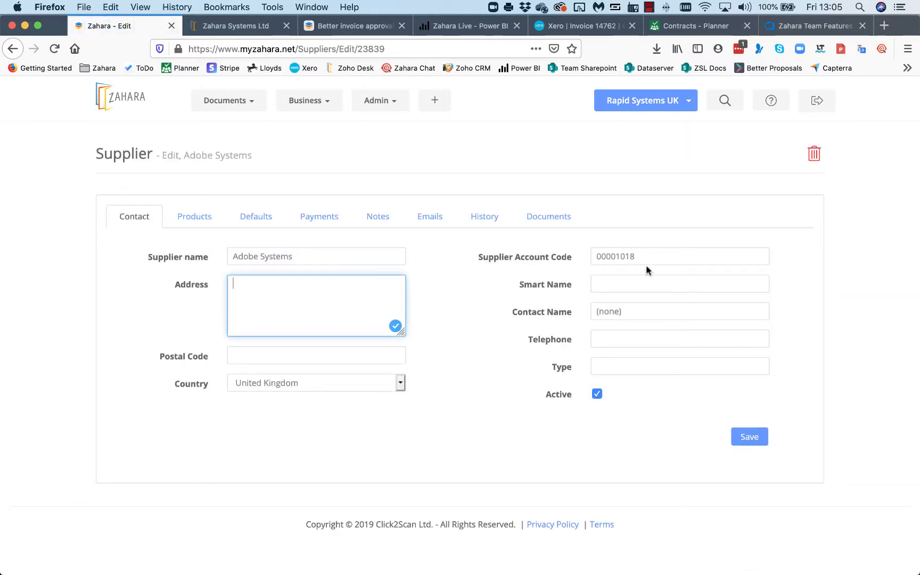
{"action": "left_click", "coordinate": [618, 369]}
{"action": "type", "text": "Software"}
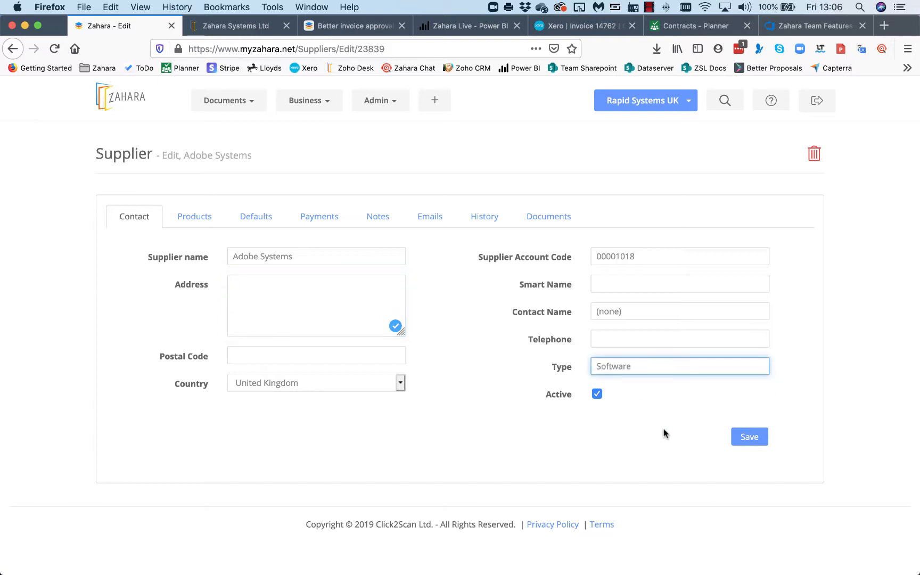
{"action": "left_click", "coordinate": [664, 433]}
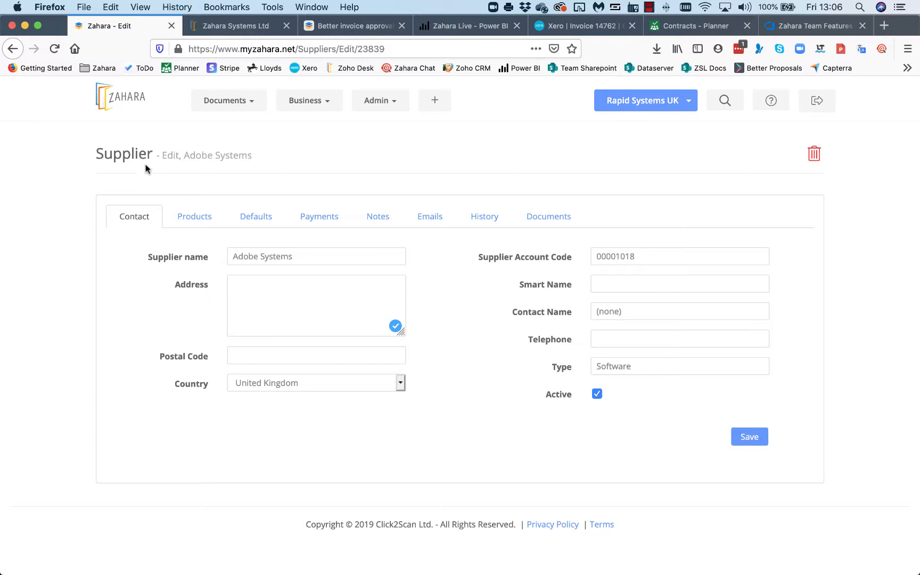
{"action": "left_click", "coordinate": [755, 444]}
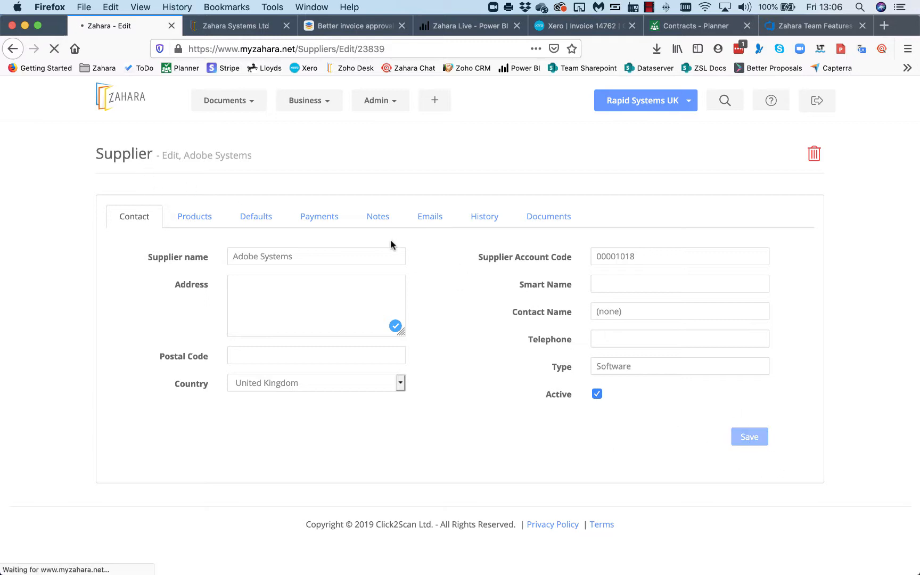
- Go to the supplier's products and download the CSV template for importing products
{"action": "left_click", "coordinate": [195, 217]}
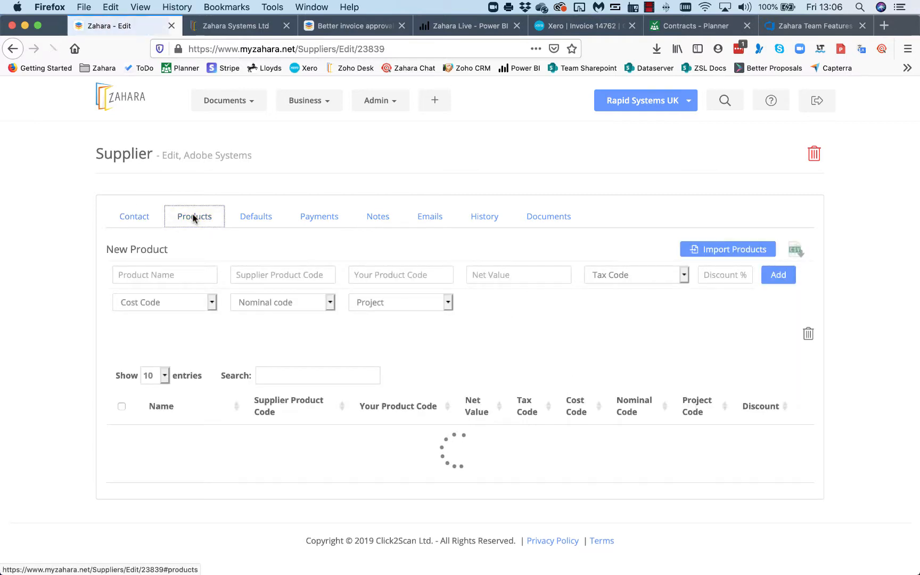
{"action": "scroll", "coordinate": [391, 335], "scroll_direction": "down", "scroll_amount": 1}
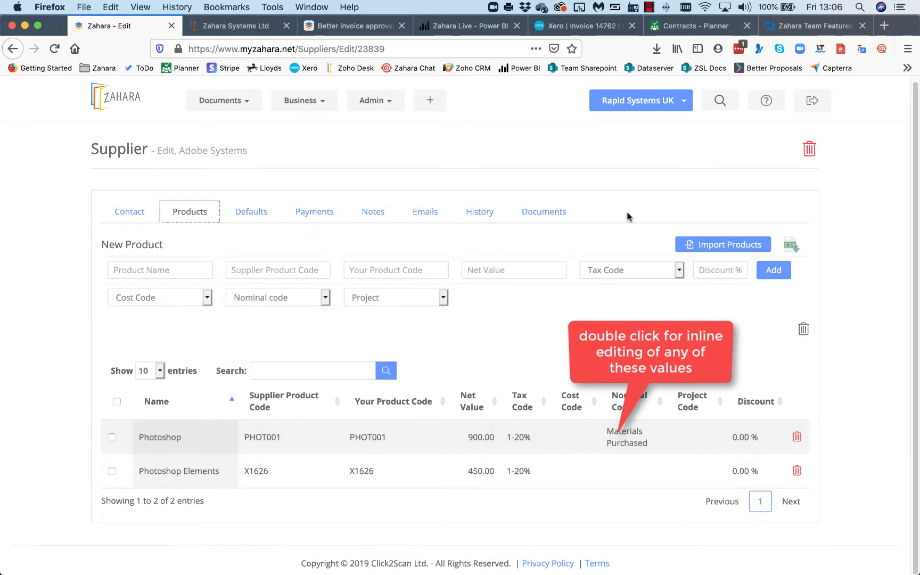
{"action": "left_click", "coordinate": [716, 247]}
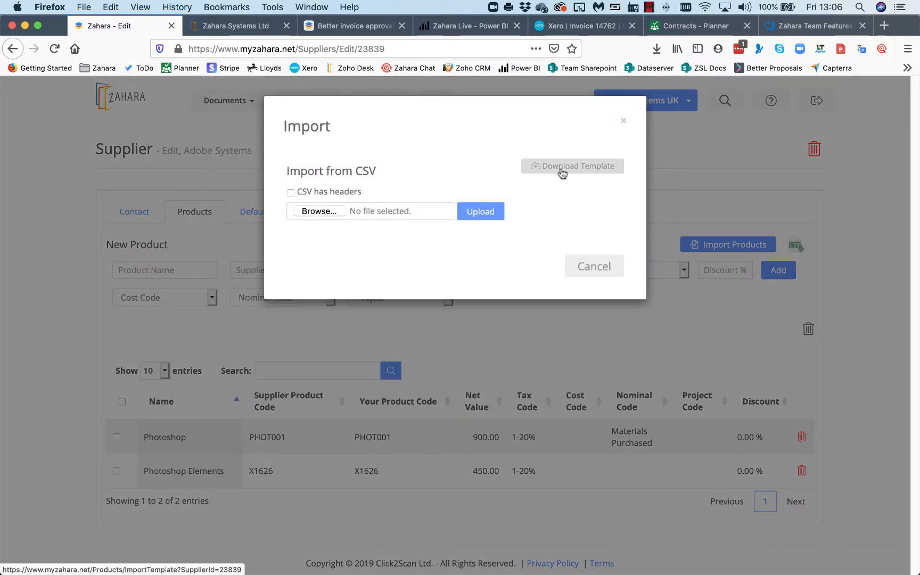
{"action": "left_click", "coordinate": [561, 169]}
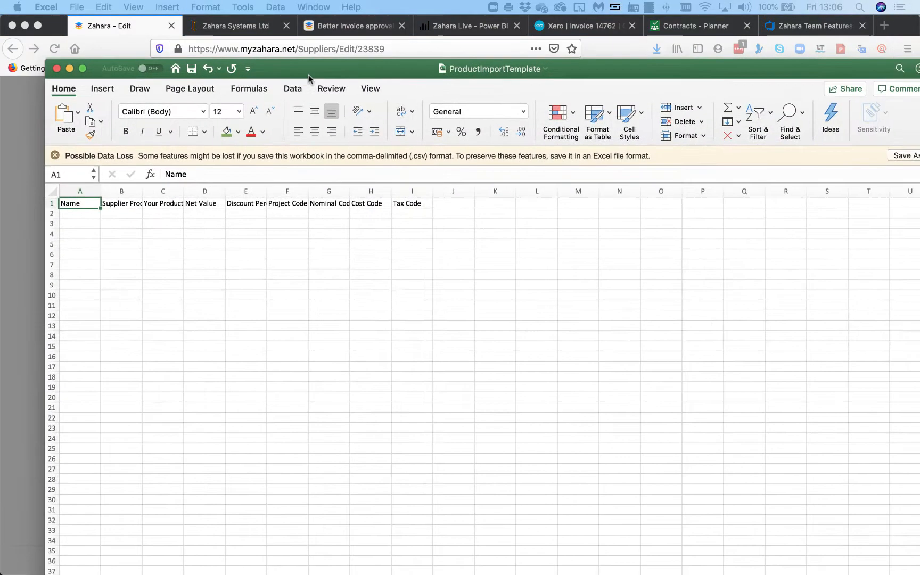
- Enter 0 in the discount column's cell E2 of the import template, and return to the supplier's product list without importing a file
{"action": "left_click_drag", "start_coordinate": [78, 214], "coordinate": [423, 275]}
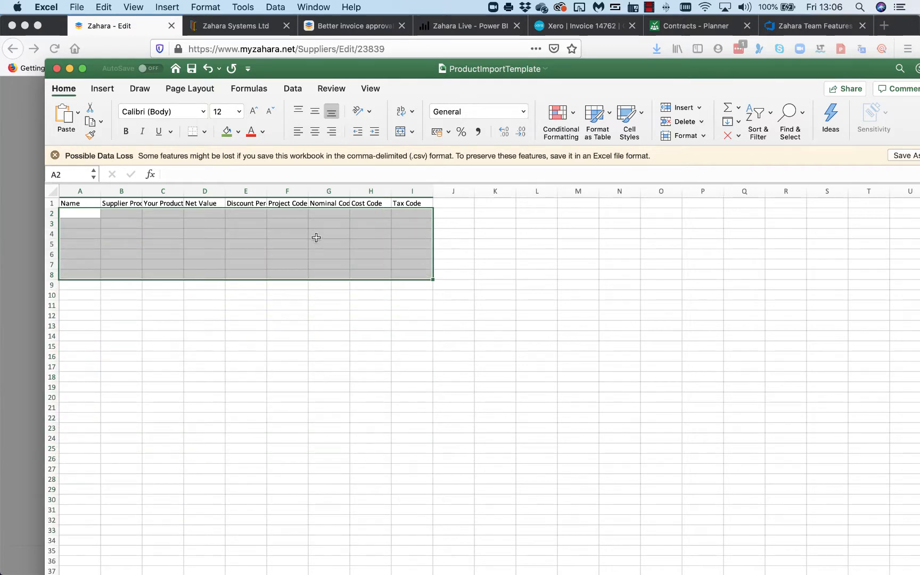
{"action": "left_click", "coordinate": [255, 214]}
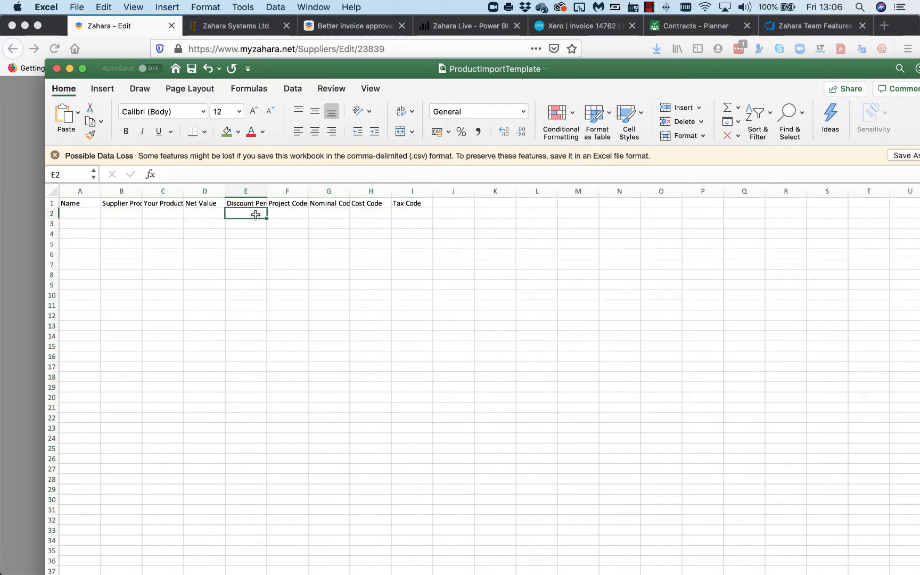
{"action": "type", "text": "0"}
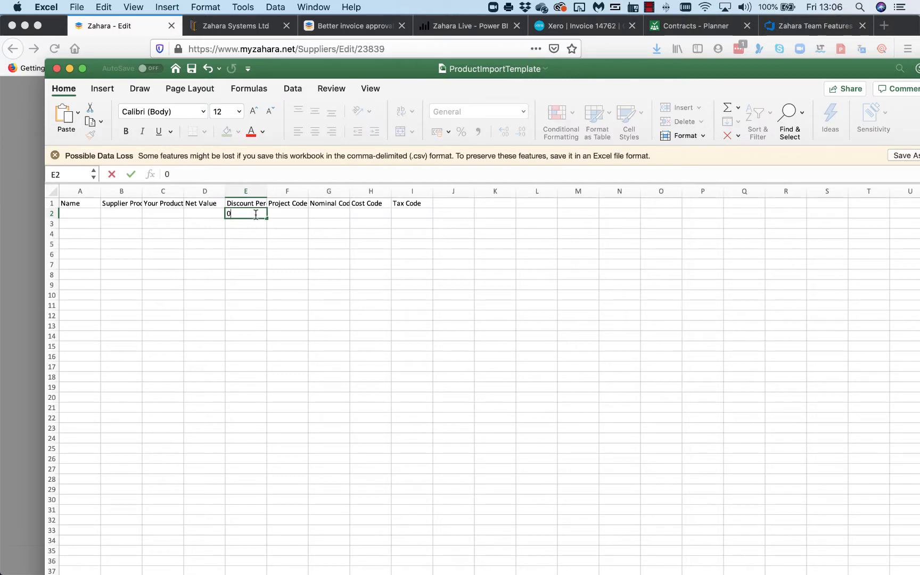
{"action": "left_click", "coordinate": [70, 68]}
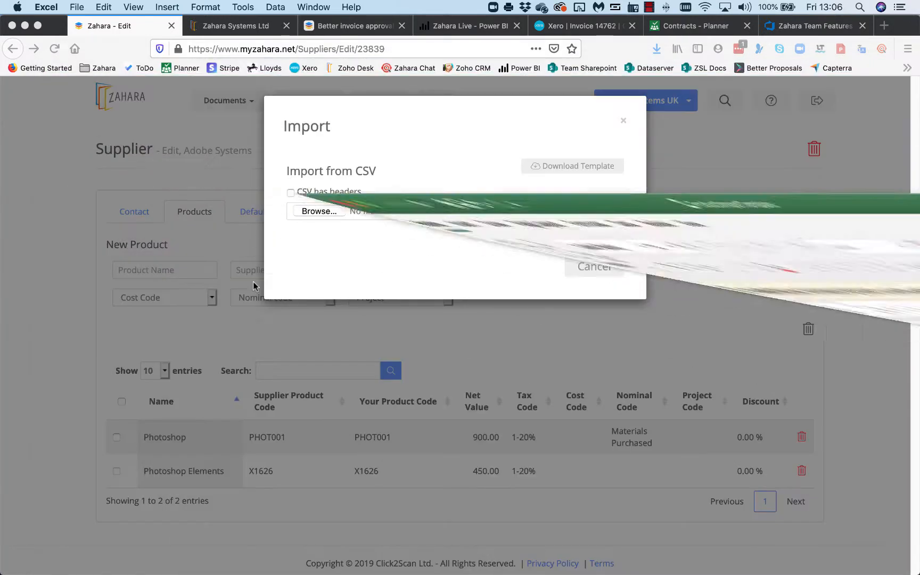
{"action": "left_click", "coordinate": [624, 121]}
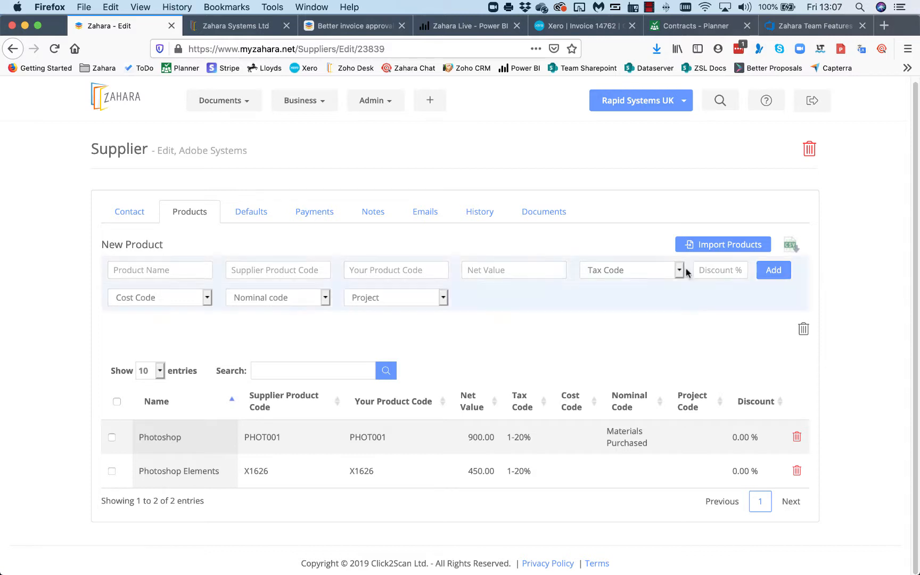
{"action": "left_click_drag", "start_coordinate": [245, 437], "coordinate": [281, 437]}
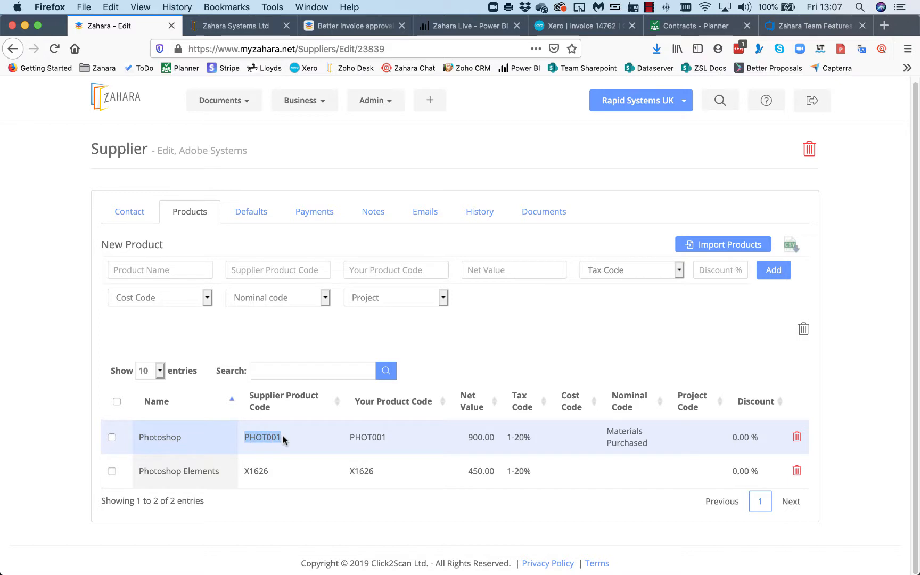
{"action": "left_click", "coordinate": [282, 439]}
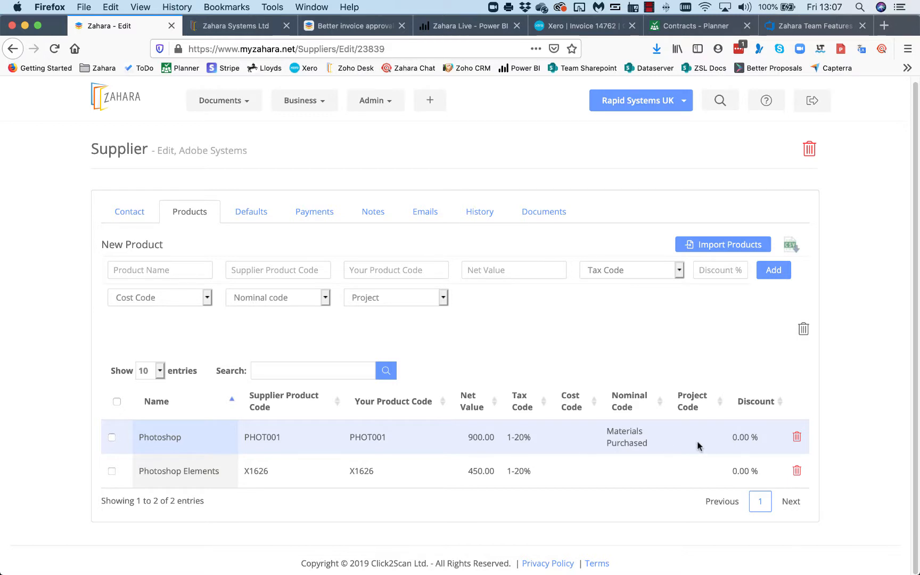
- Fill in a new product named Creative Cloud with supplier product code CC63636 and a net value of 50.00
{"action": "left_click", "coordinate": [137, 269]}
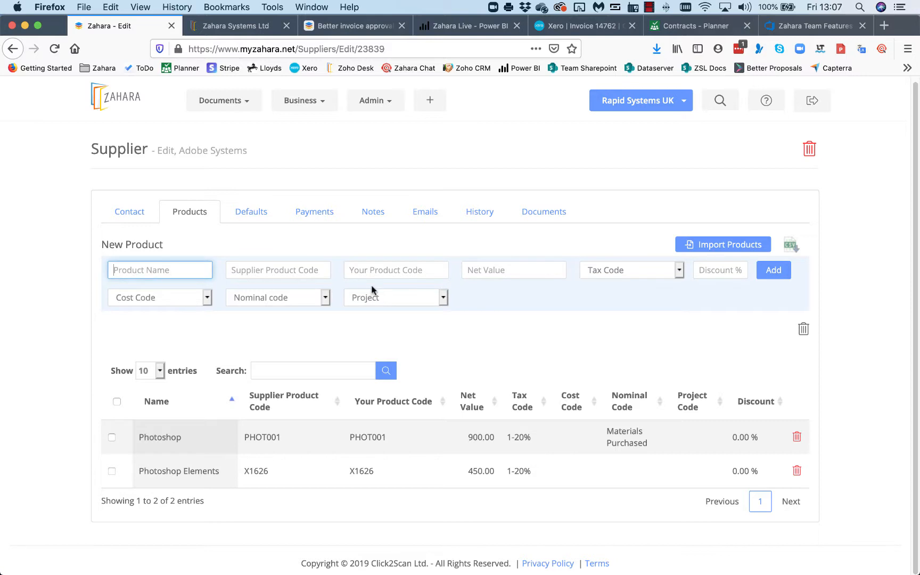
{"action": "type", "text": "Creative Cloud"}
{"action": "key", "text": "Tab"}
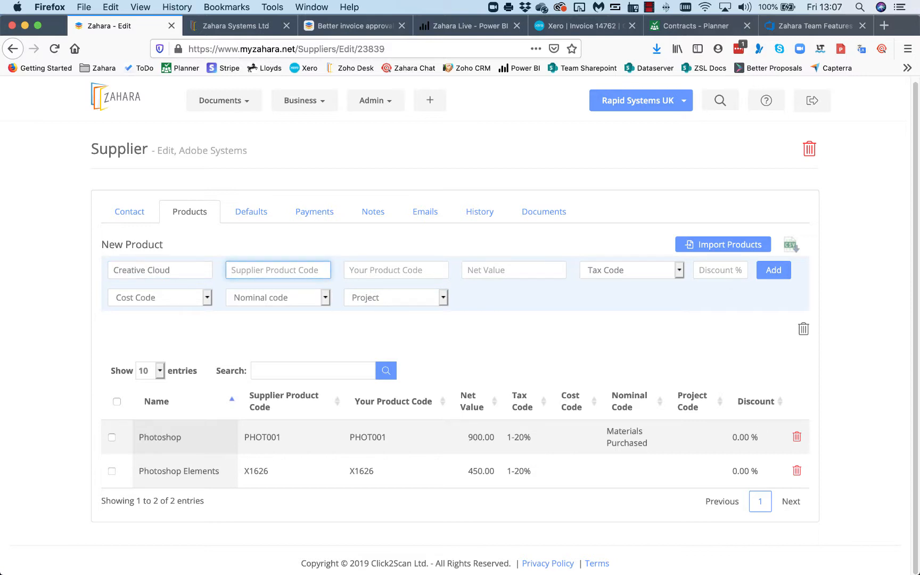
{"action": "type", "text": "CC63636"}
{"action": "key", "text": "Tab"}
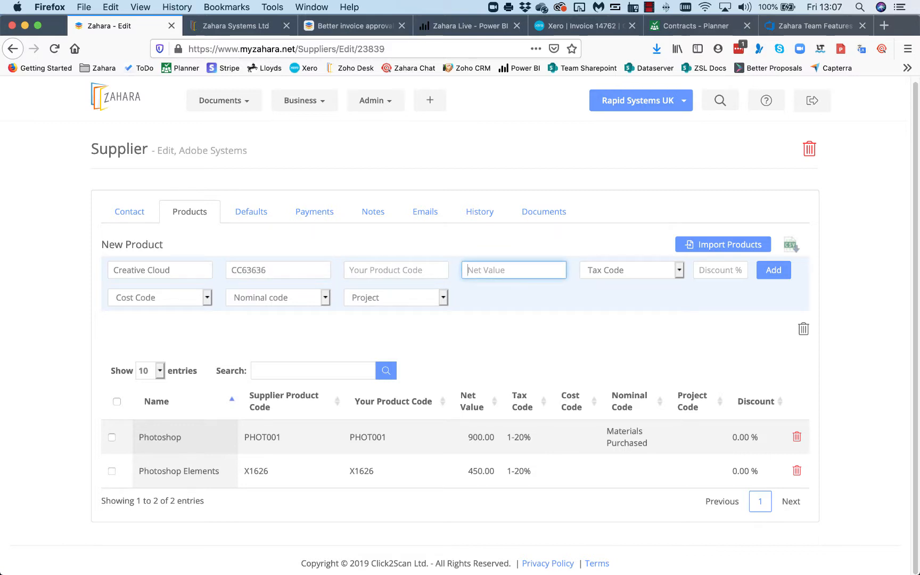
{"action": "type", "text": "50.00"}
{"action": "key", "text": "Tab"}
- Set the new product's tax code to 0-T0 Rate and its discount to 0%
{"action": "left_click", "coordinate": [680, 270]}
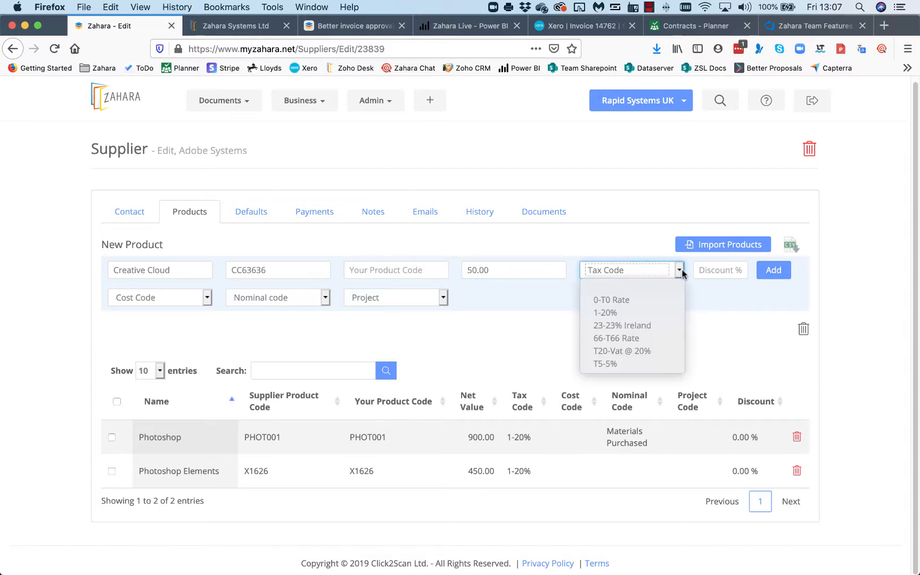
{"action": "left_click", "coordinate": [611, 301]}
{"action": "left_click", "coordinate": [726, 271]}
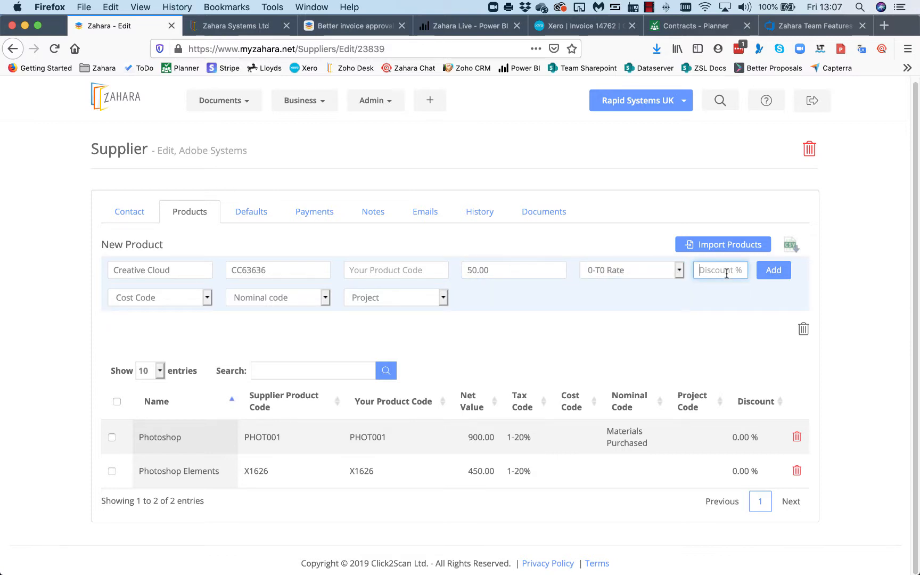
{"action": "type", "text": "0"}
{"action": "left_click", "coordinate": [619, 328]}
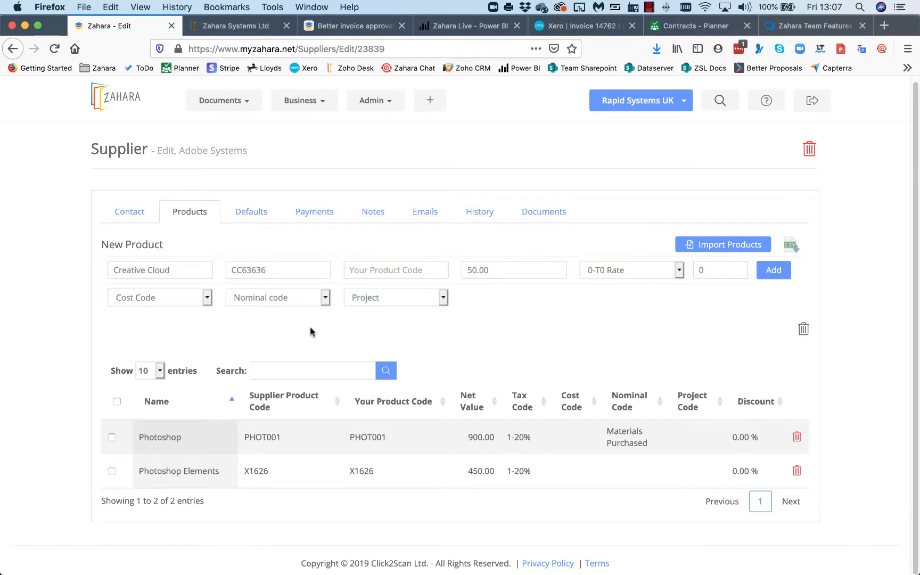
- Add the Creative Cloud product with nominal code Materials Purchased and cost code C2SSOFT-C2S Software
{"action": "left_click", "coordinate": [325, 299]}
{"action": "type", "text": "mat"}
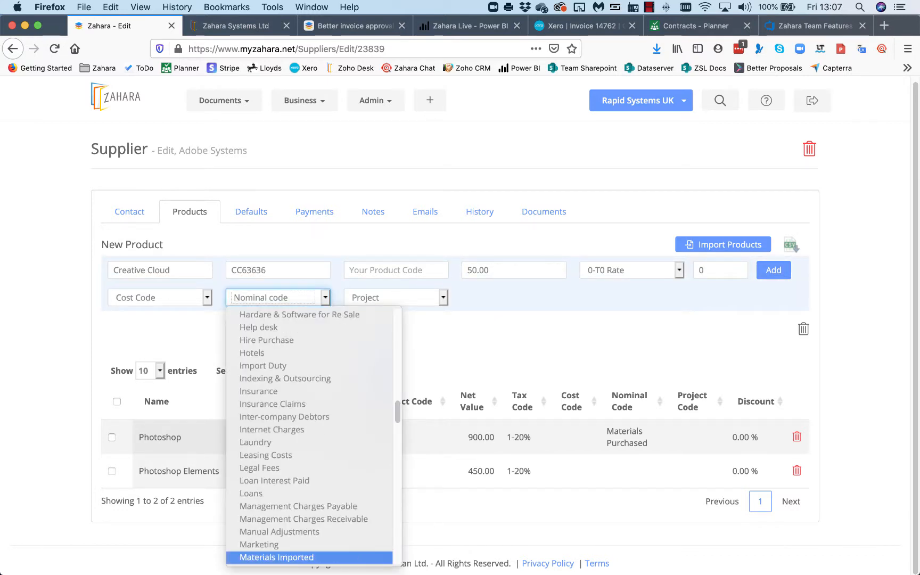
{"action": "scroll", "coordinate": [315, 535], "scroll_direction": "down", "scroll_amount": 2}
{"action": "left_click", "coordinate": [305, 544]}
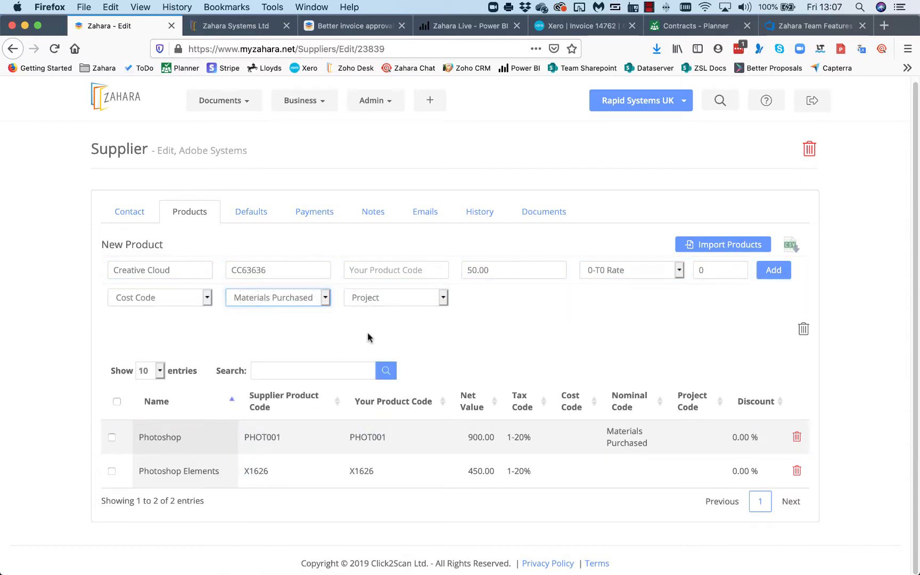
{"action": "left_click", "coordinate": [206, 299]}
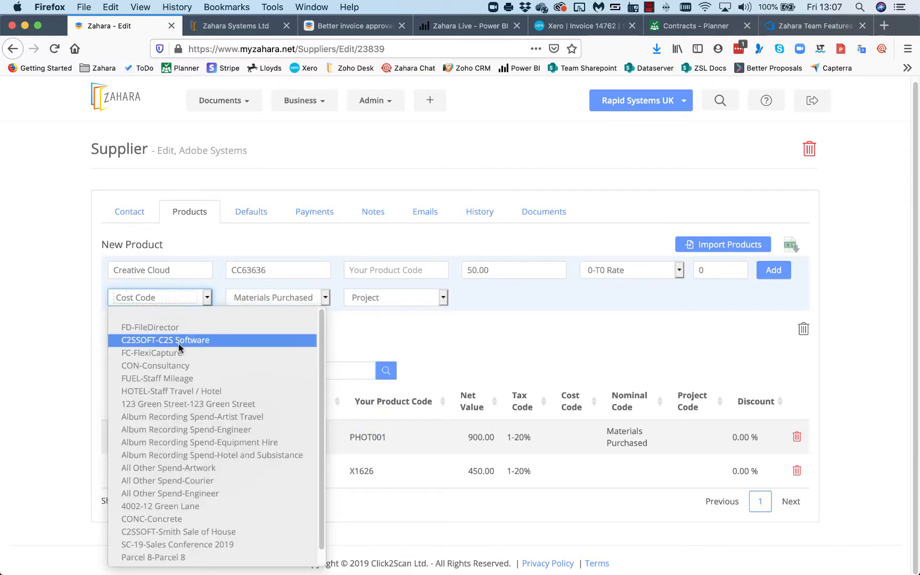
{"action": "left_click", "coordinate": [180, 340]}
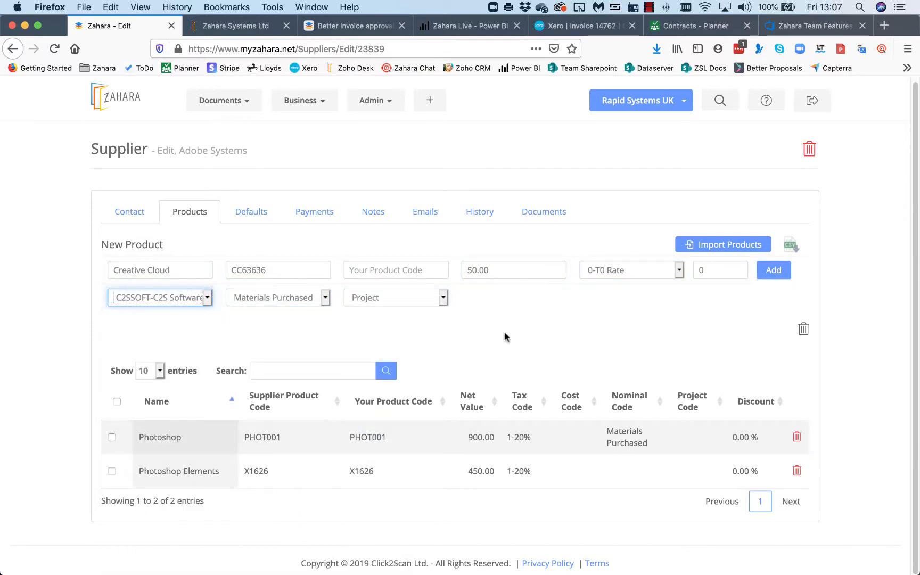
{"action": "left_click", "coordinate": [771, 278]}
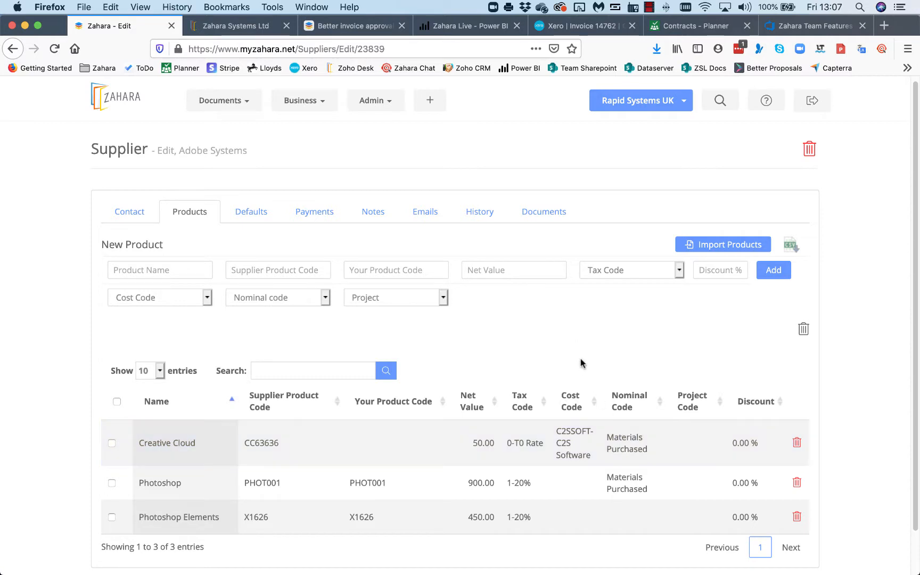
{"action": "scroll", "coordinate": [584, 373], "scroll_direction": "down", "scroll_amount": 2}
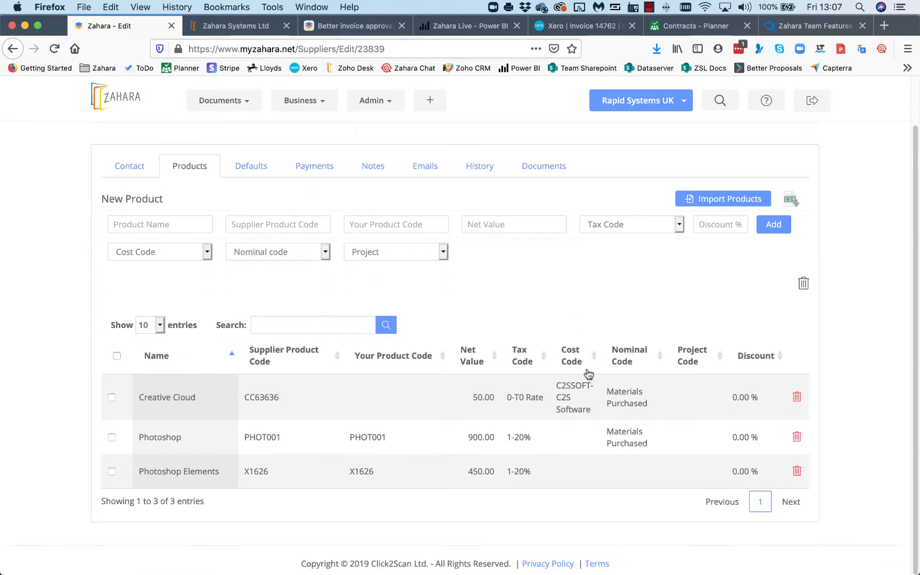
{"action": "scroll", "coordinate": [588, 374], "scroll_direction": "up", "scroll_amount": 2}
- Start a new purchase for supplier Adobe Systems and view the products offered for it
{"action": "left_click", "coordinate": [430, 101]}
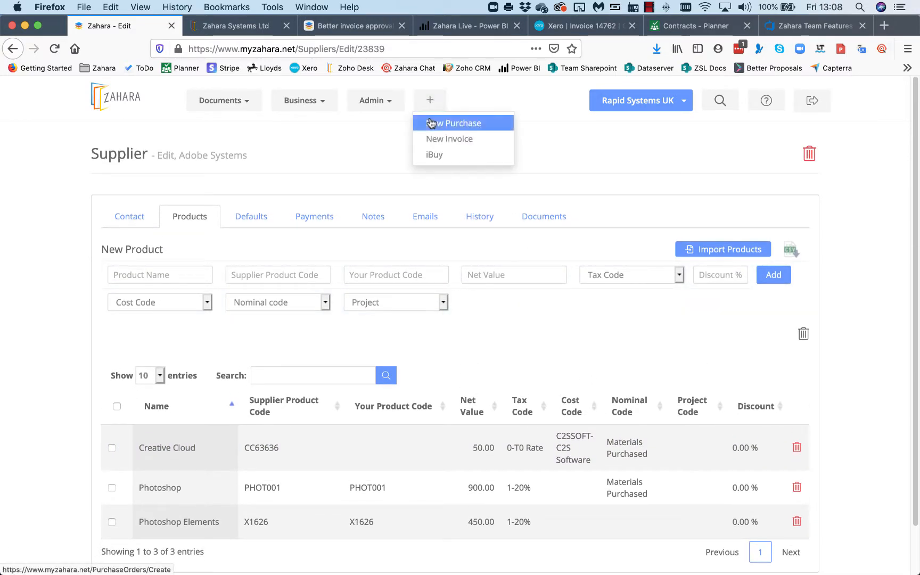
{"action": "left_click", "coordinate": [431, 123]}
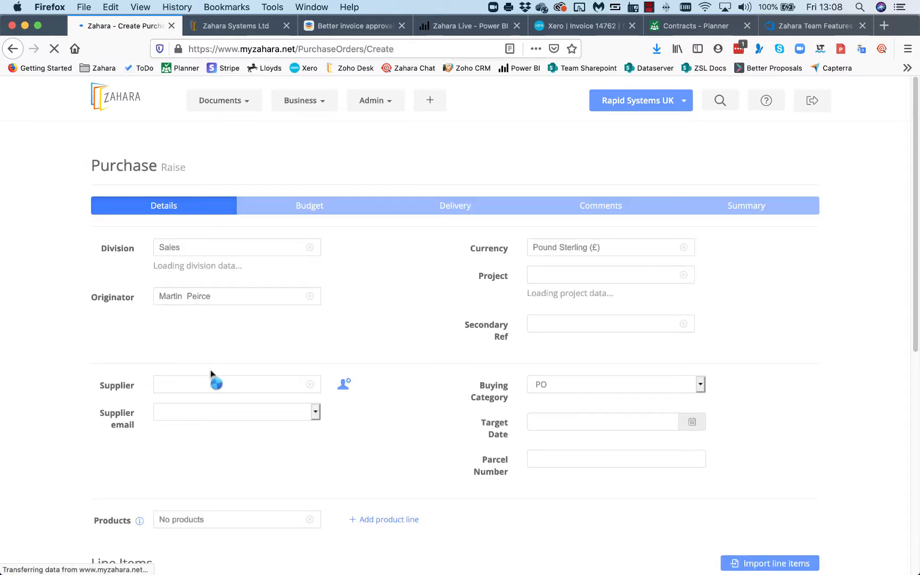
{"action": "left_click", "coordinate": [188, 384]}
{"action": "type", "text": "adobe"}
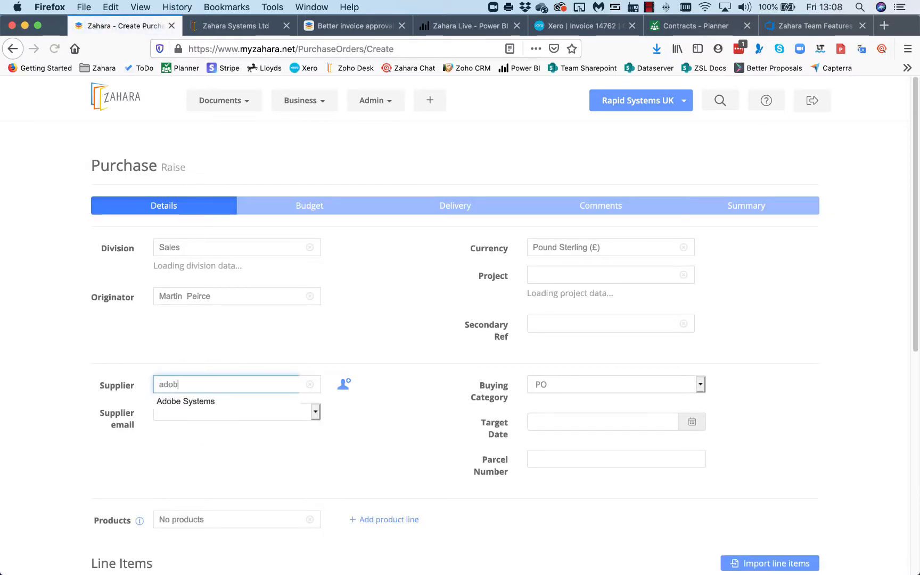
{"action": "left_click", "coordinate": [185, 401]}
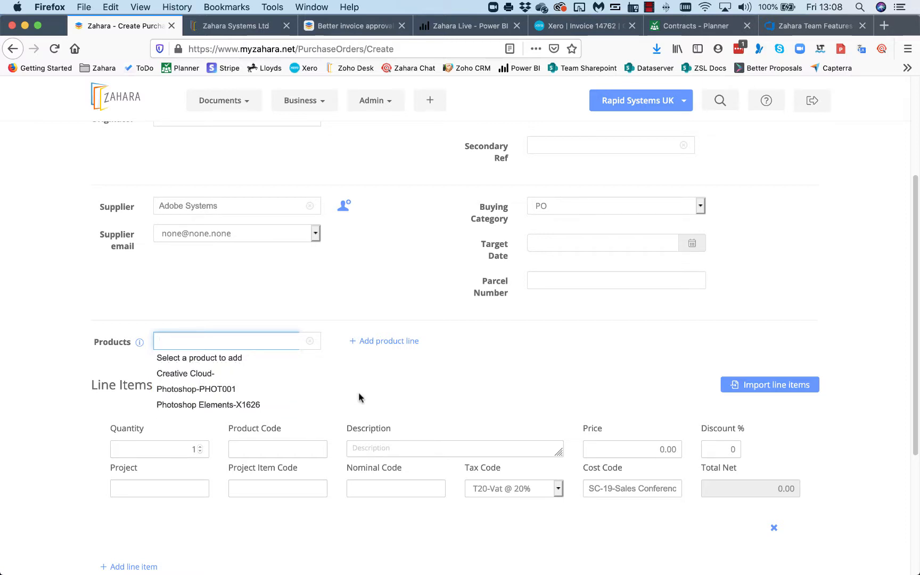
{"action": "left_click", "coordinate": [365, 282]}
- In the business formatting settings, set the product code format to {description} - {supplier_code} and save
{"action": "left_click", "coordinate": [314, 106]}
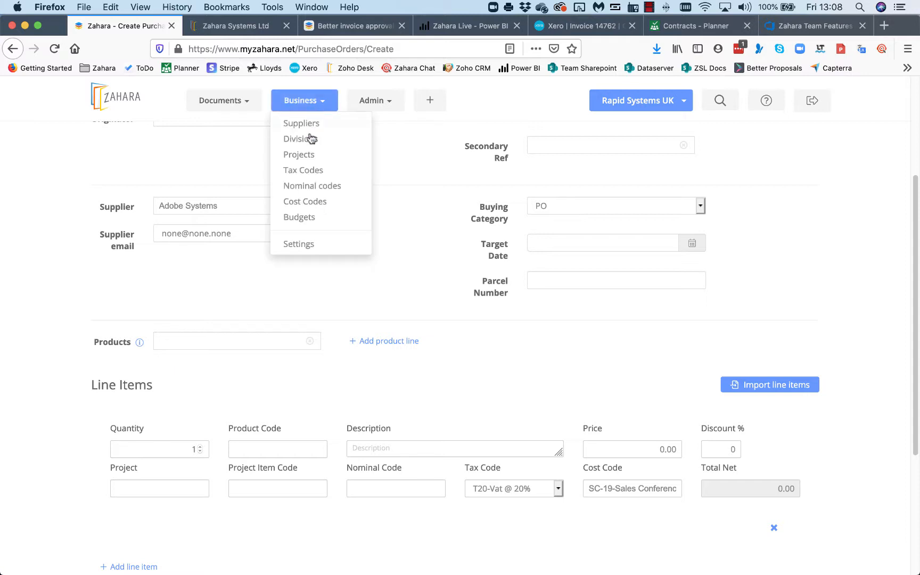
{"action": "left_click", "coordinate": [300, 244]}
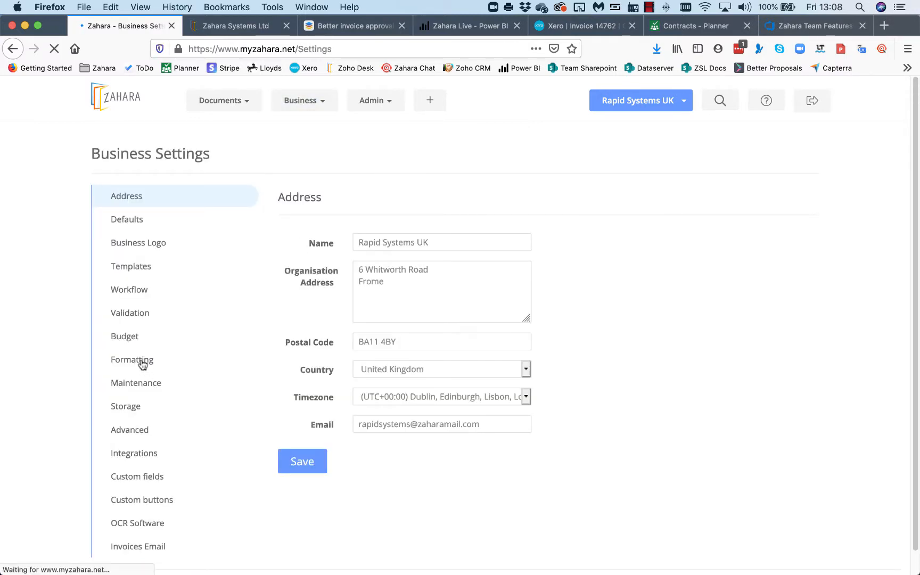
{"action": "left_click", "coordinate": [143, 361]}
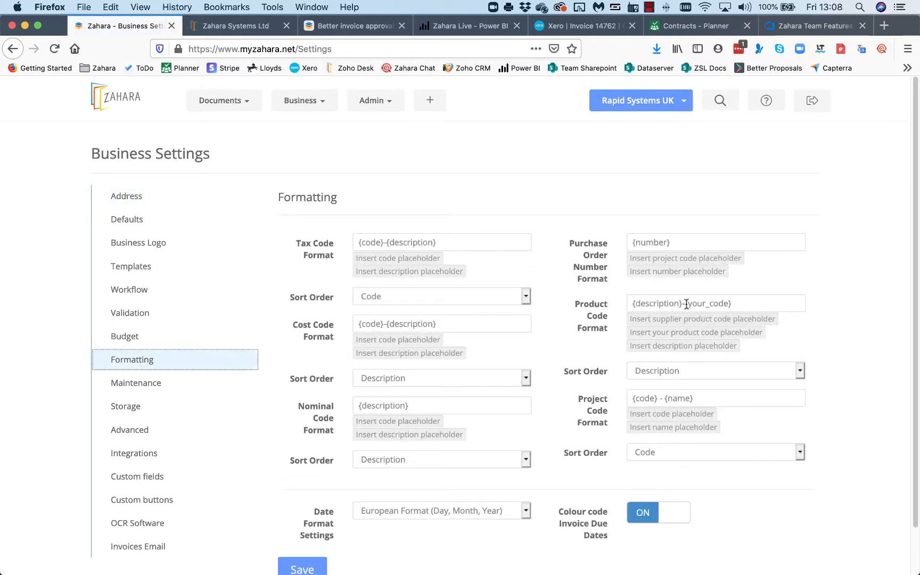
{"action": "left_click", "coordinate": [799, 304]}
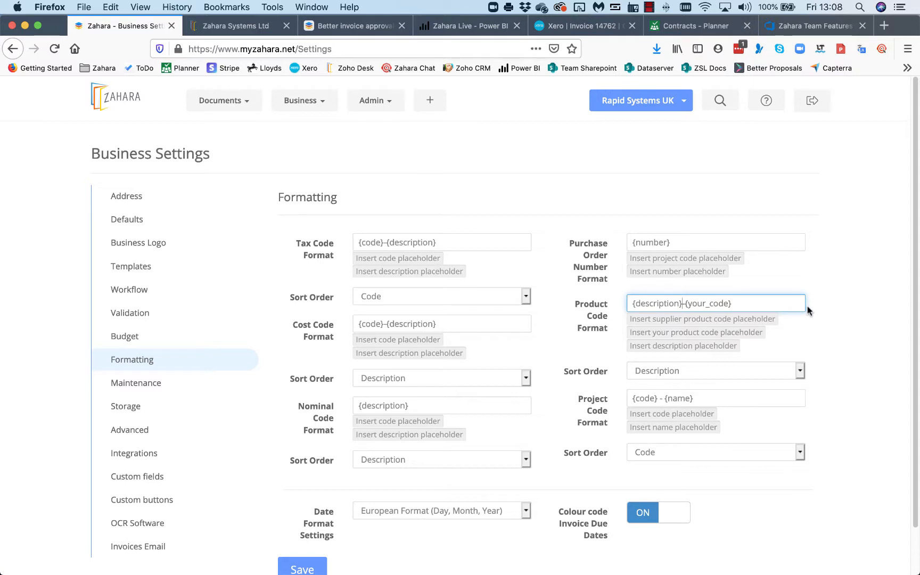
{"action": "key", "text": "Right"}
{"action": "left_click_drag", "start_coordinate": [691, 306], "coordinate": [743, 307]}
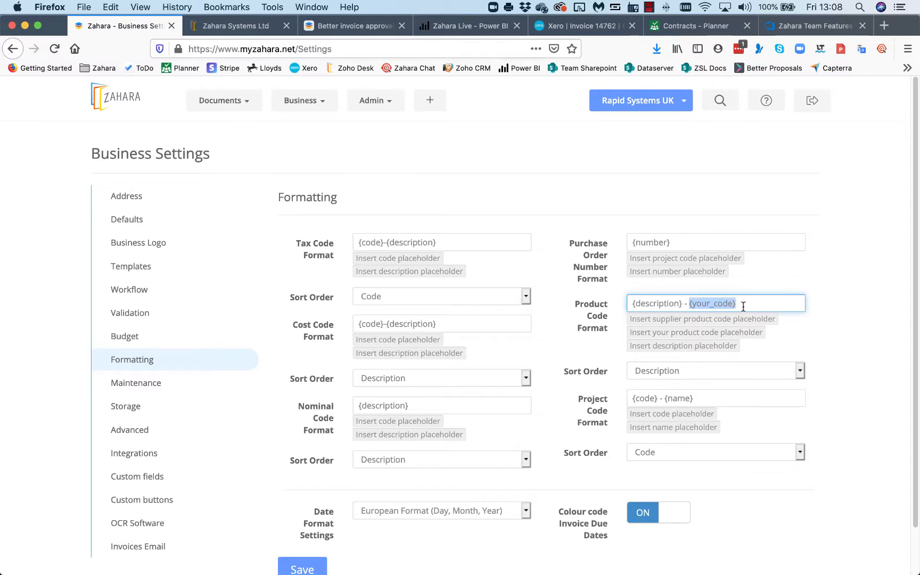
{"action": "key", "text": "BackSpace"}
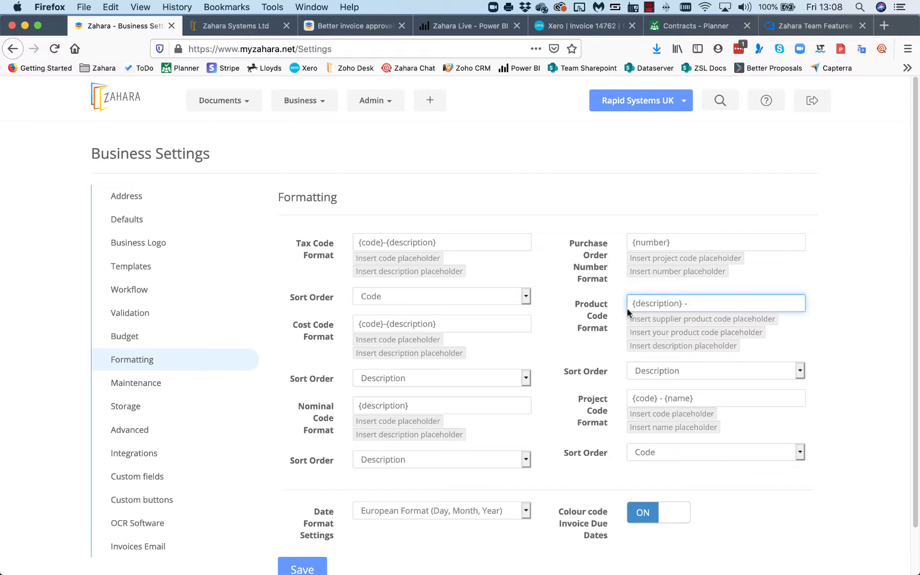
{"action": "left_click", "coordinate": [666, 321]}
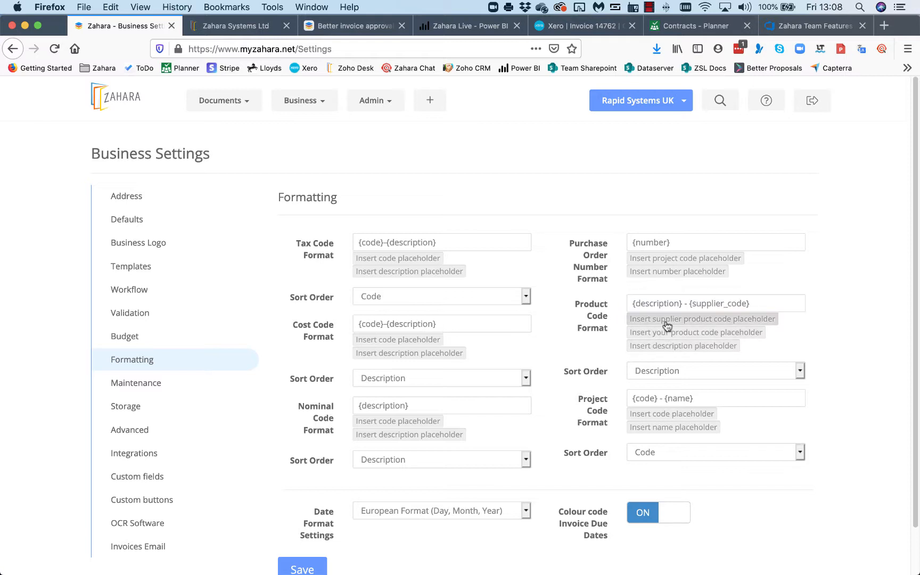
{"action": "scroll", "coordinate": [810, 430], "scroll_direction": "down", "scroll_amount": 2}
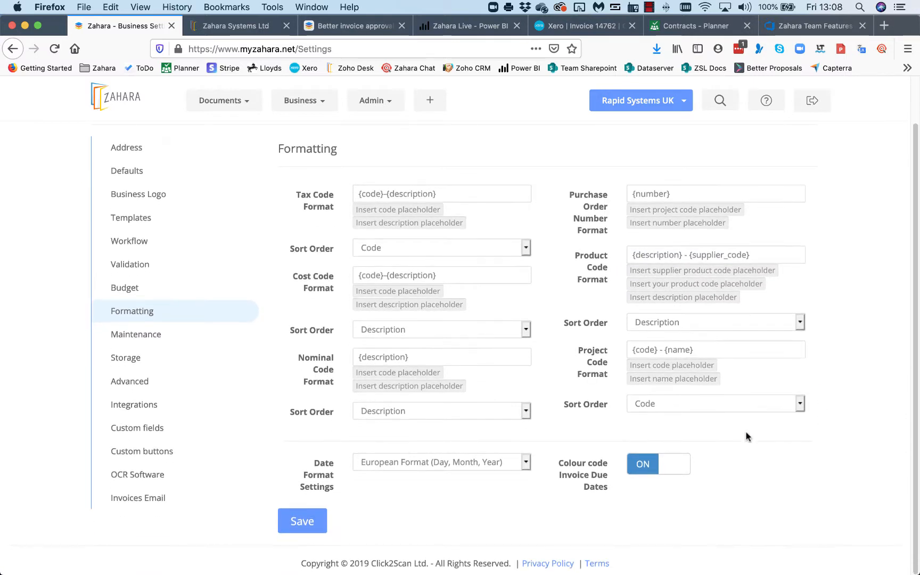
{"action": "left_click", "coordinate": [322, 522]}
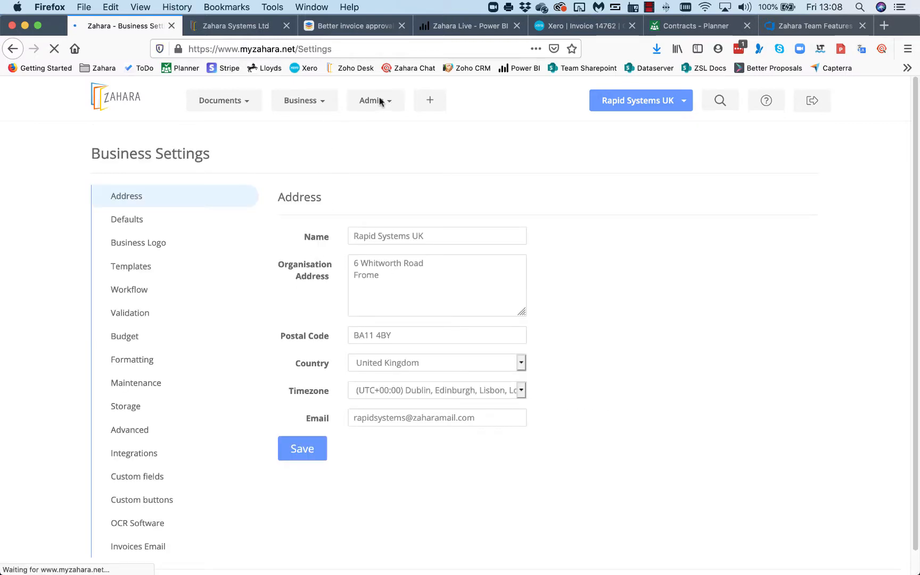
- Start another new purchase for supplier Adobe Systems and search its products for CC
{"action": "left_click", "coordinate": [430, 100]}
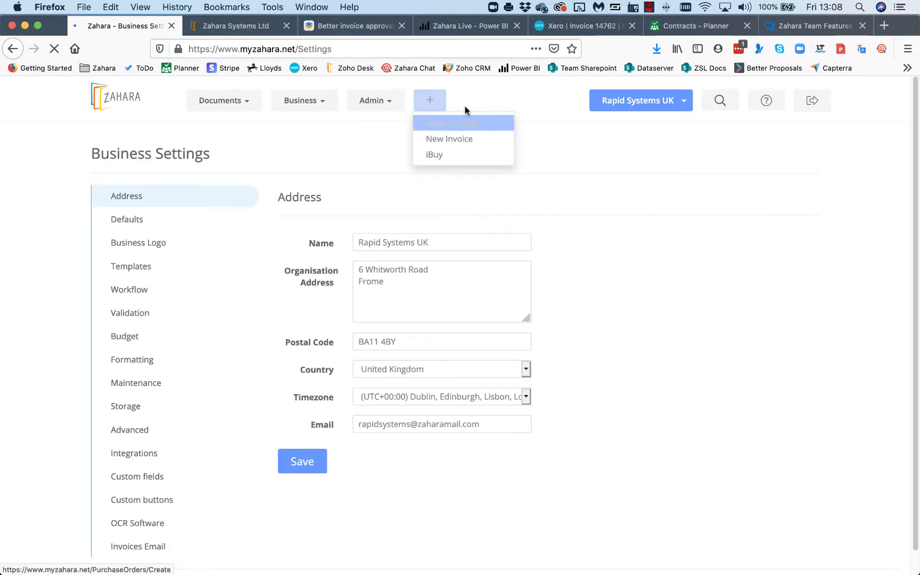
{"action": "left_click", "coordinate": [445, 125]}
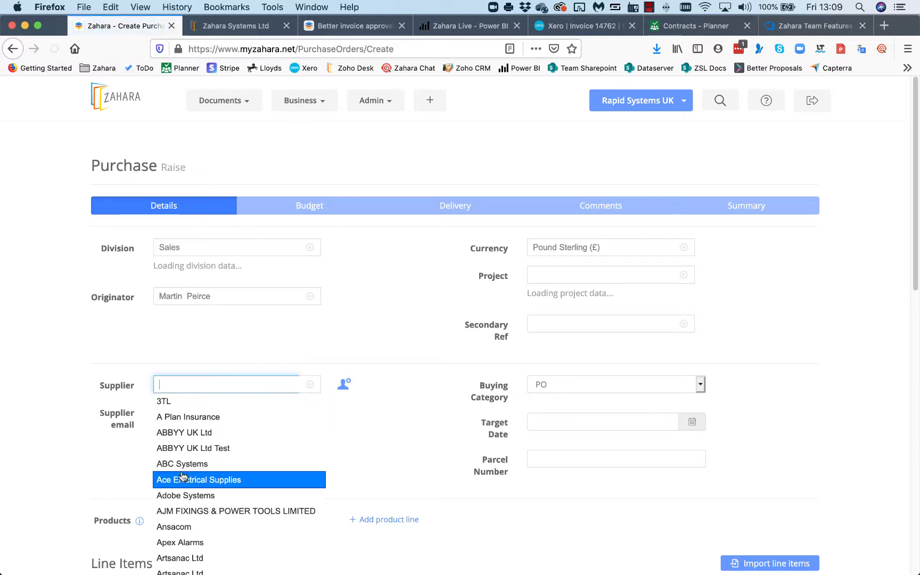
{"action": "left_click", "coordinate": [189, 496]}
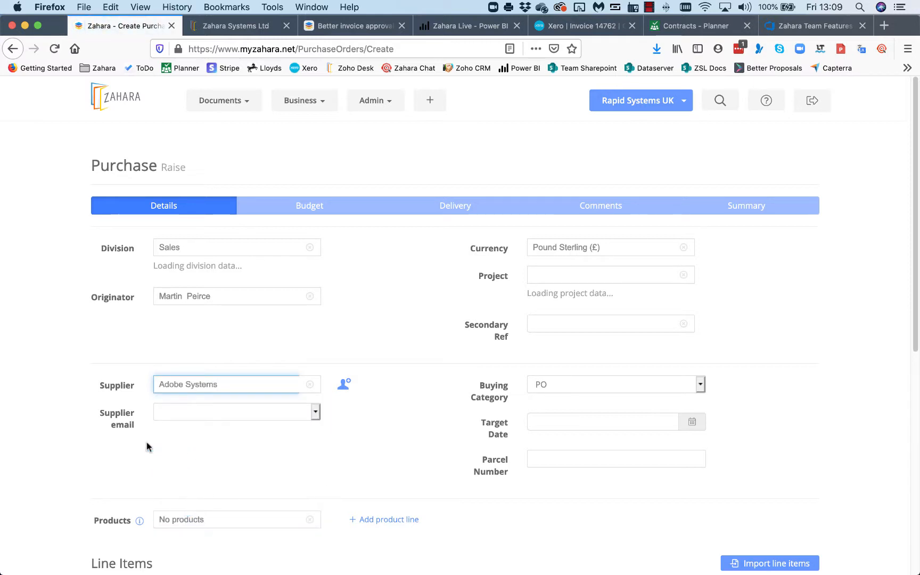
{"action": "left_click", "coordinate": [188, 501]}
{"action": "scroll", "coordinate": [234, 453], "scroll_direction": "down", "scroll_amount": 2}
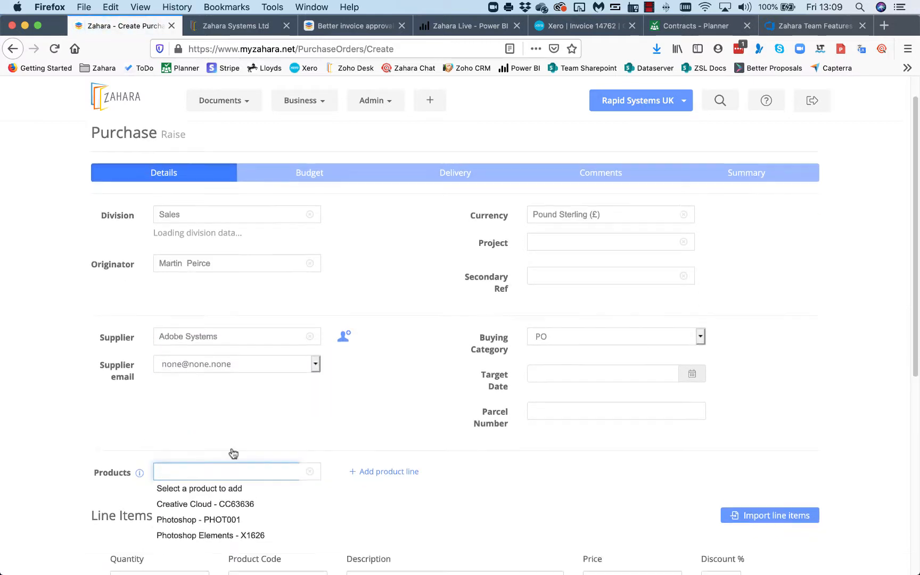
{"action": "scroll", "coordinate": [234, 453], "scroll_direction": "down", "scroll_amount": 3}
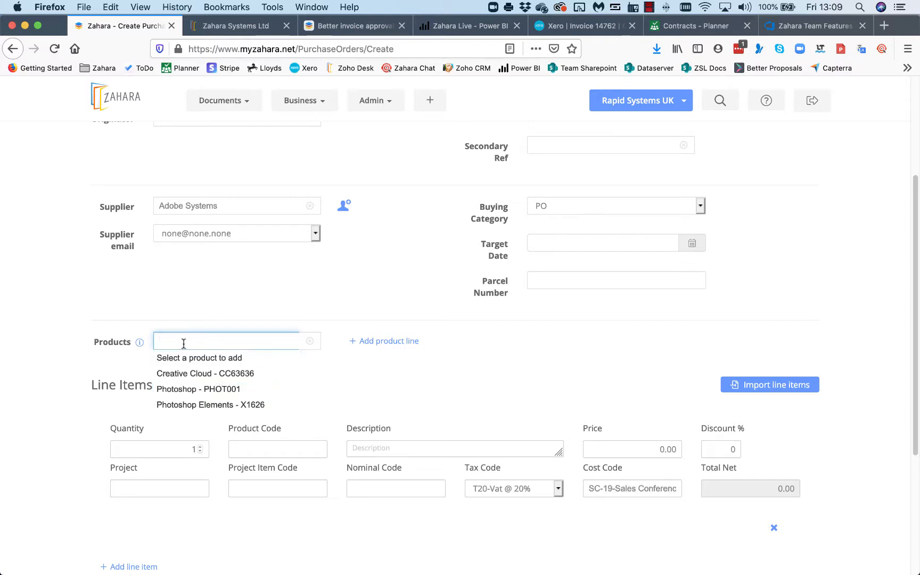
{"action": "type", "text": "CC"}
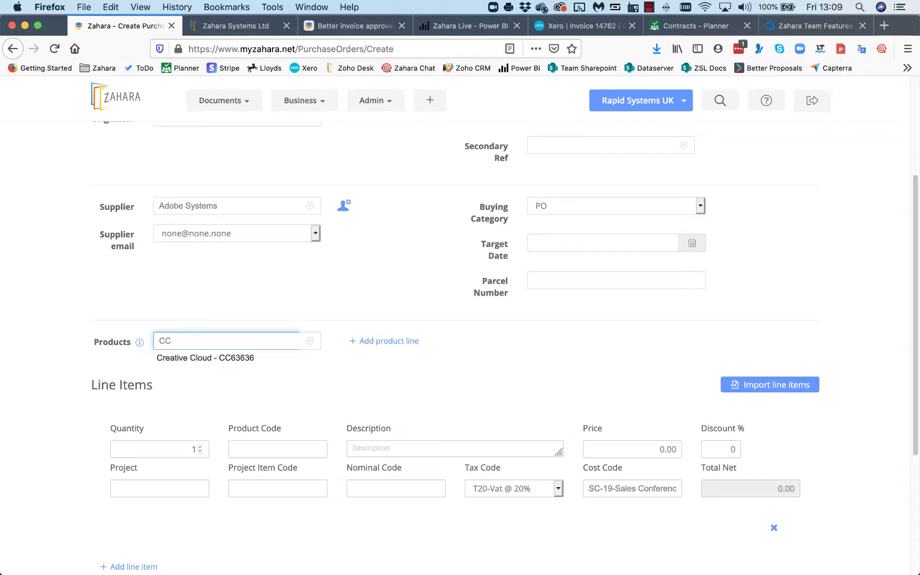
- Open the Adobe Systems supplier record for editing, view its products, and go to its default settings
{"action": "left_click", "coordinate": [304, 100]}
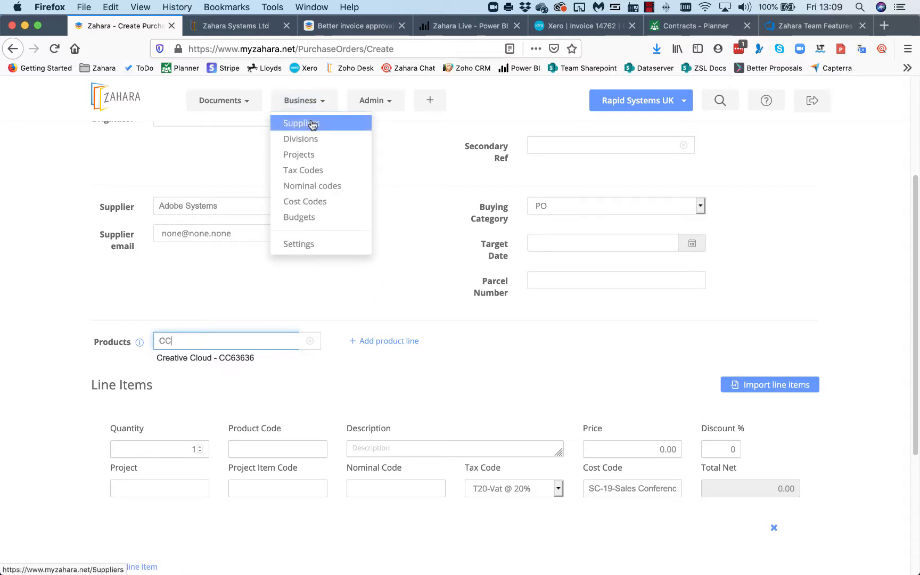
{"action": "left_click", "coordinate": [312, 124]}
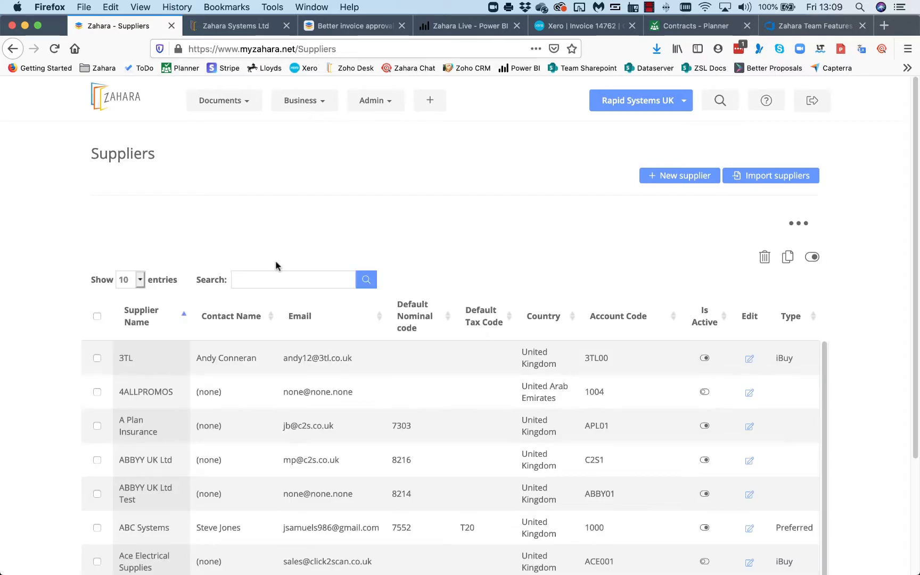
{"action": "scroll", "coordinate": [277, 263], "scroll_direction": "down", "scroll_amount": 3}
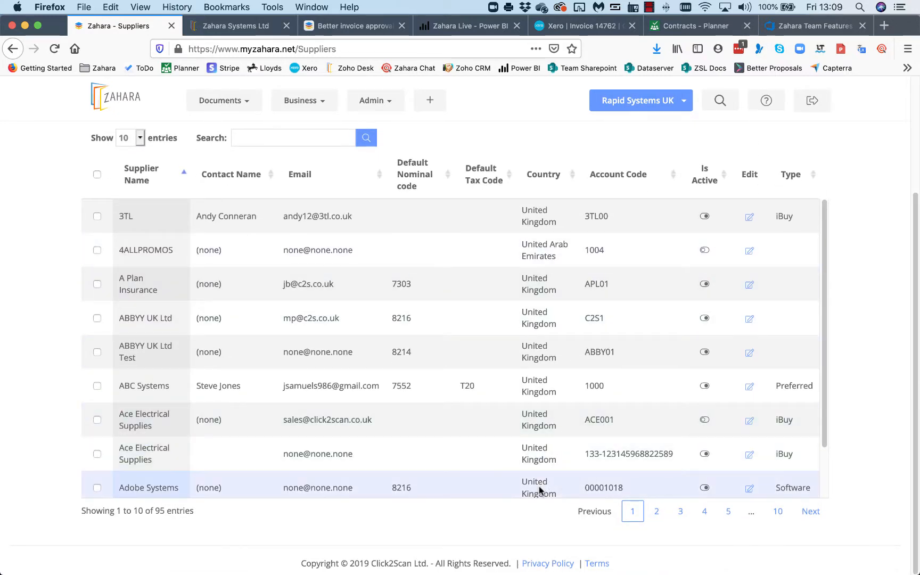
{"action": "left_click", "coordinate": [751, 491]}
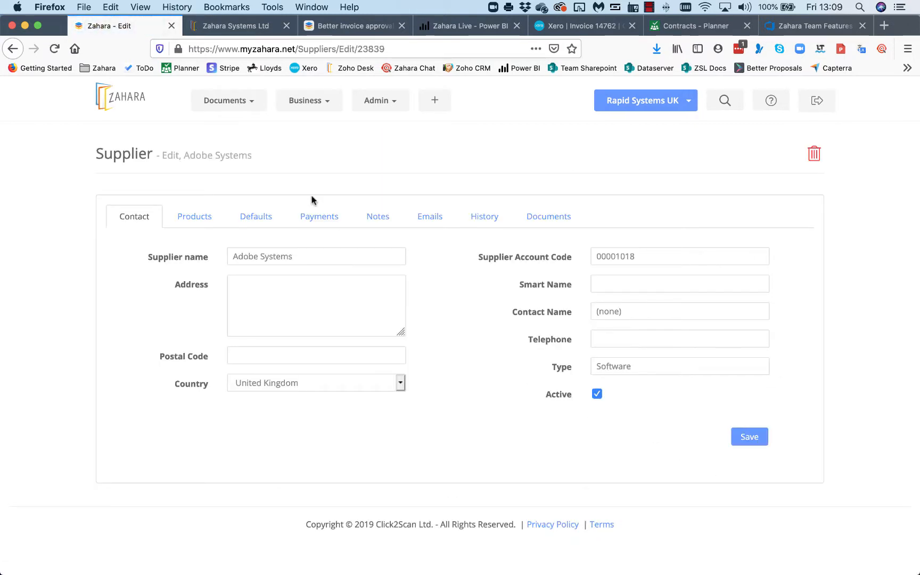
{"action": "left_click", "coordinate": [197, 217]}
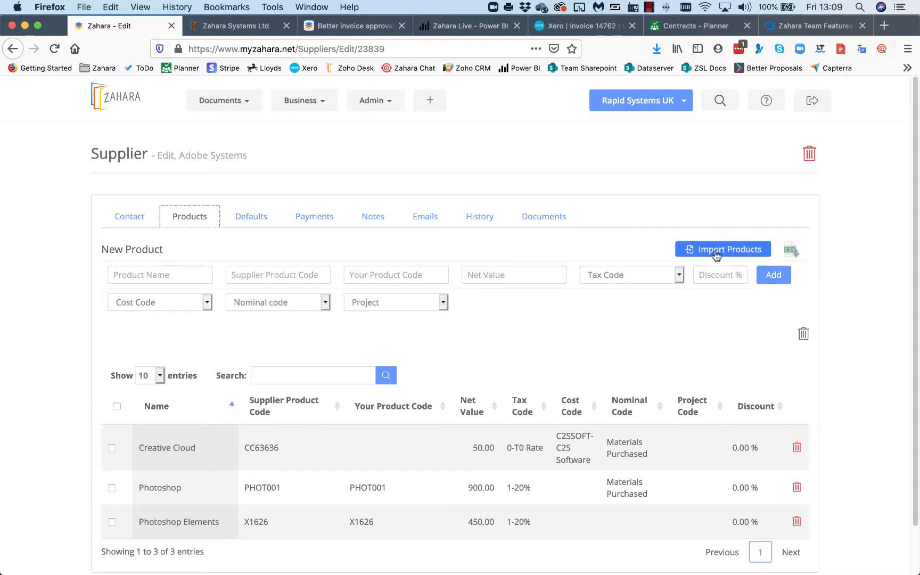
{"action": "left_click", "coordinate": [246, 215]}
- Open a new purchase in a separate browser tab and view its line item fields
{"action": "left_click", "coordinate": [428, 102]}
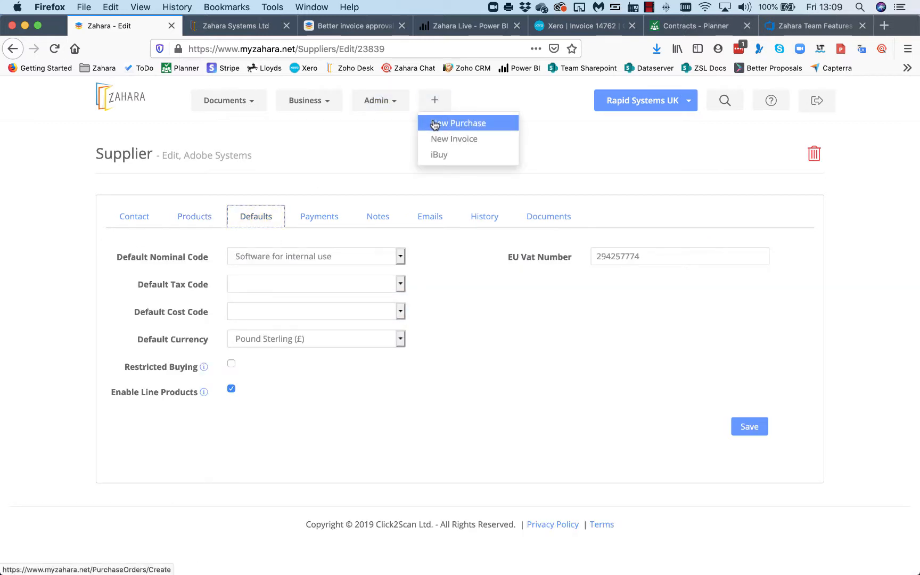
{"action": "right_click", "coordinate": [436, 124]}
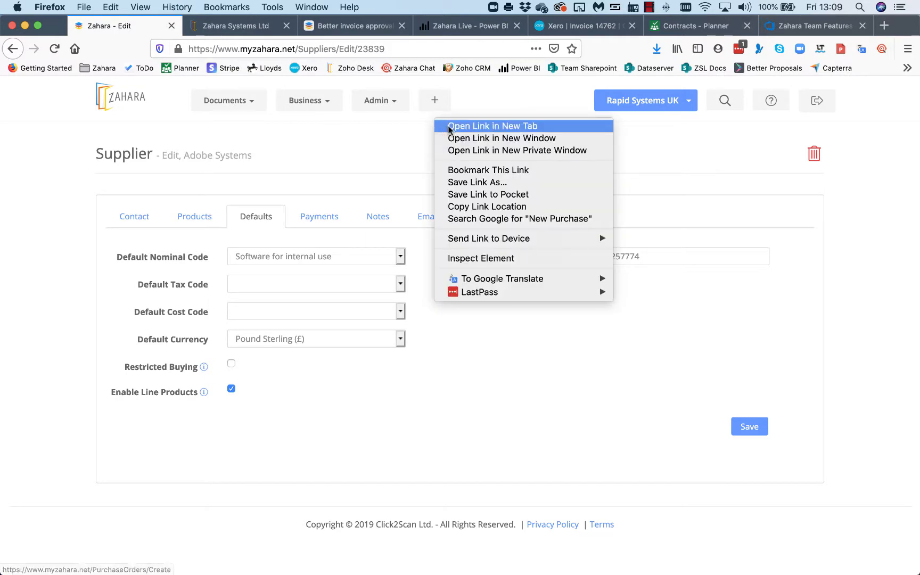
{"action": "left_click", "coordinate": [448, 126]}
{"action": "left_click", "coordinate": [239, 27]}
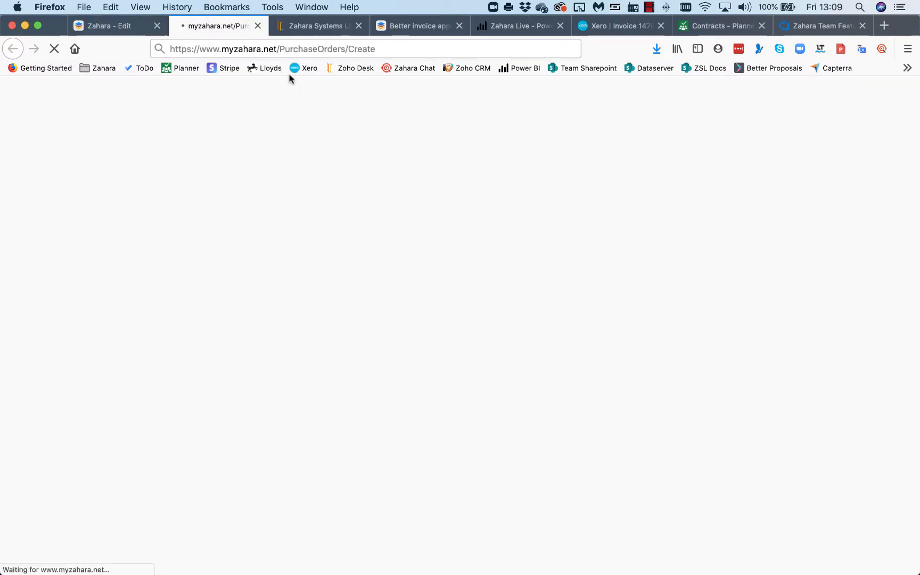
{"action": "scroll", "coordinate": [304, 301], "scroll_direction": "down", "scroll_amount": 6}
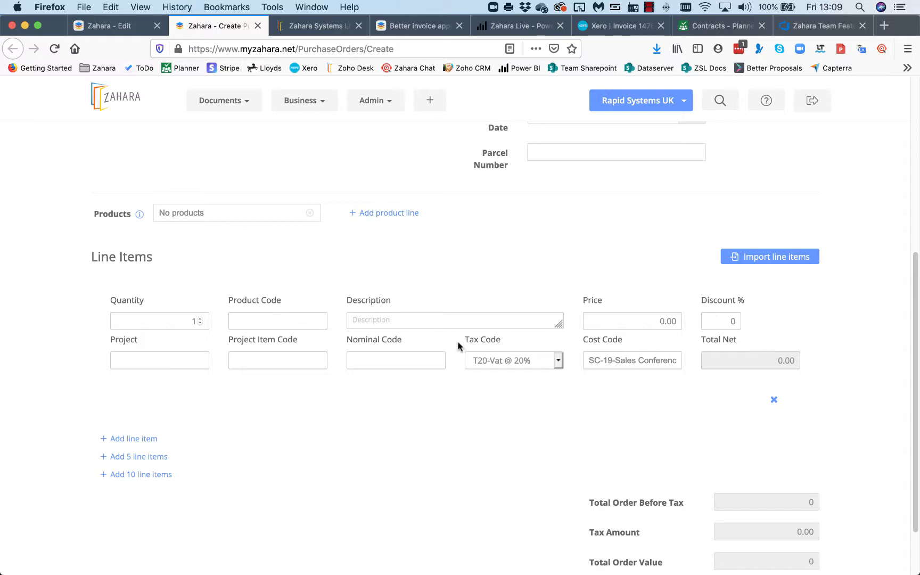
- Back in the Adobe Systems defaults, set the default tax code to 1-20% and the default cost code to C2SSOFT-C2S Software
{"action": "left_click", "coordinate": [106, 25]}
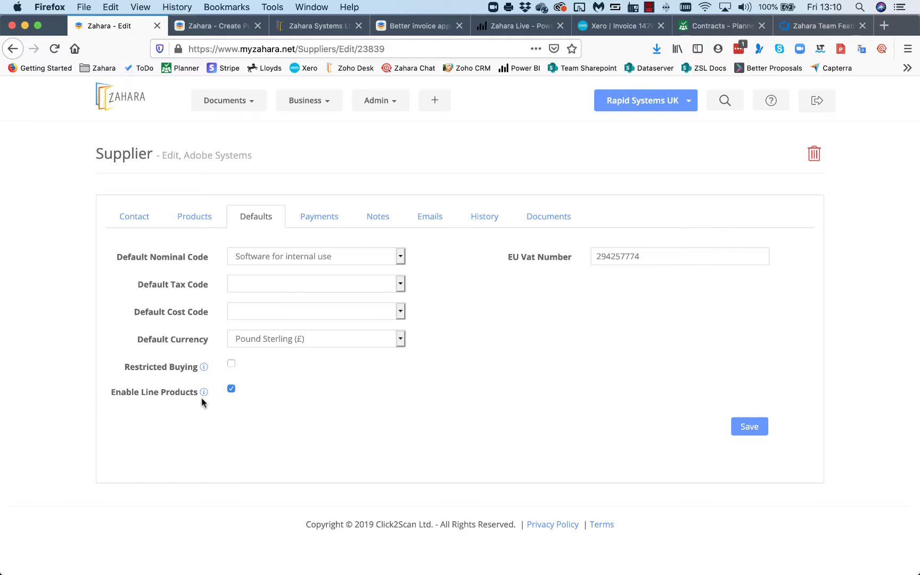
{"action": "mouse_move", "coordinate": [203, 395]}
{"action": "left_click", "coordinate": [257, 284]}
{"action": "left_click", "coordinate": [257, 307]}
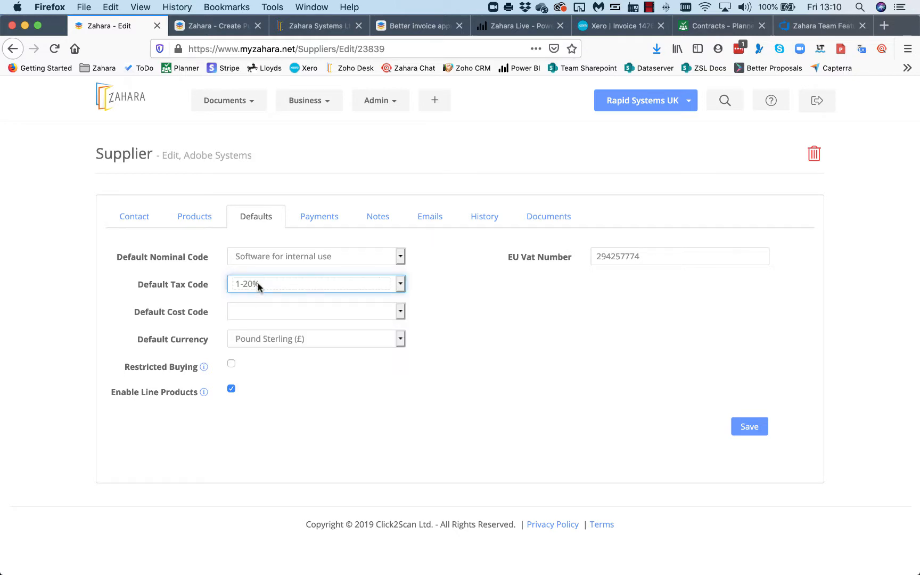
{"action": "left_click", "coordinate": [257, 285]}
{"action": "left_click", "coordinate": [292, 293]}
{"action": "left_click", "coordinate": [450, 318]}
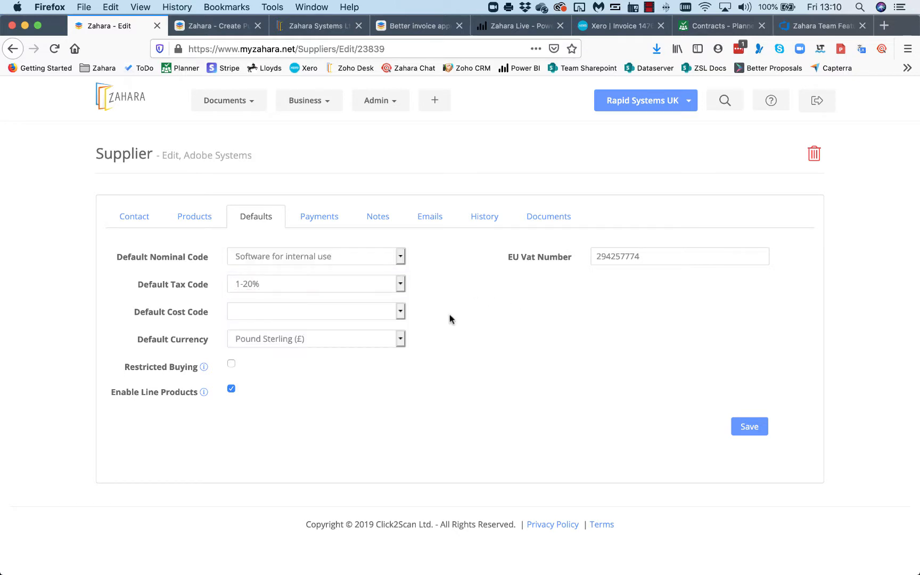
{"action": "left_click", "coordinate": [401, 311]}
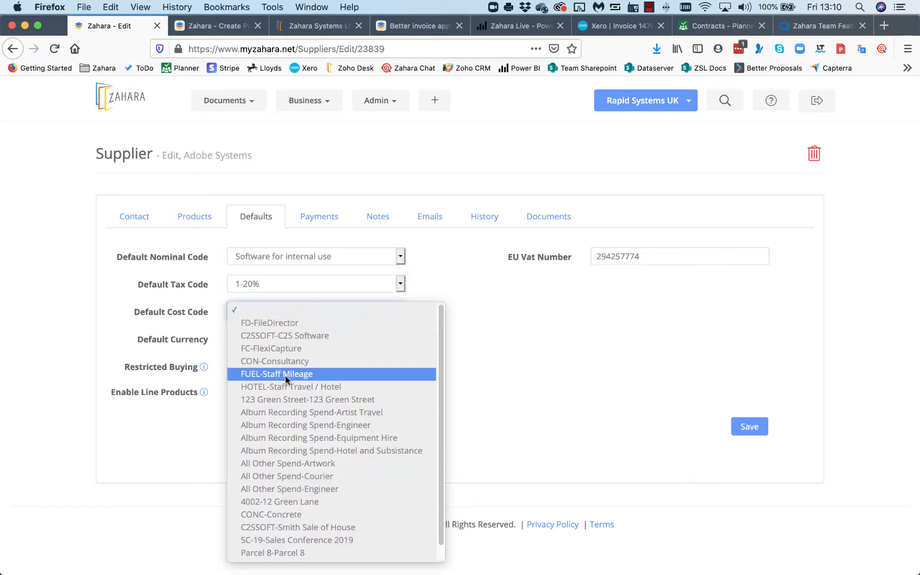
{"action": "left_click", "coordinate": [281, 336]}
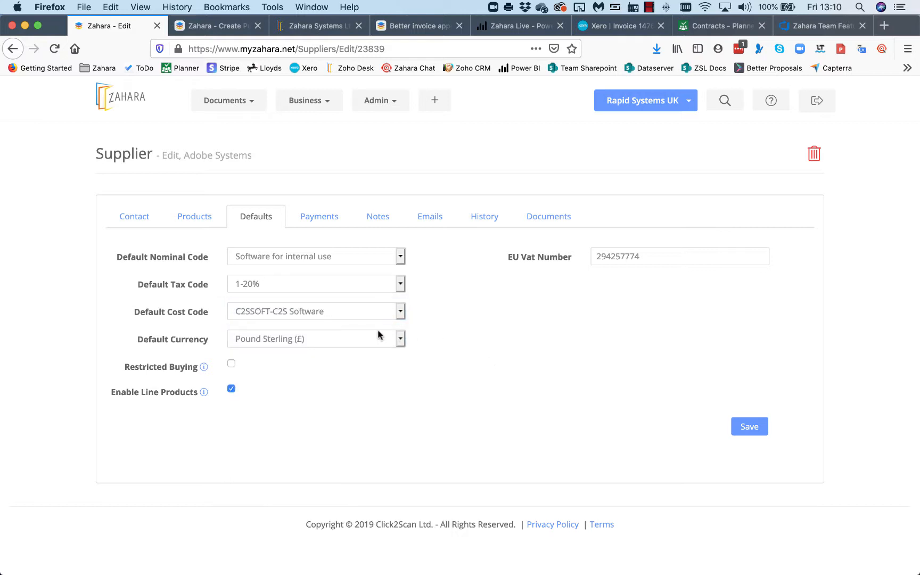
{"action": "mouse_move", "coordinate": [206, 372]}
- In the new purchase, choose Adobe Systems as the supplier and check its line item fields
{"action": "left_click", "coordinate": [230, 22]}
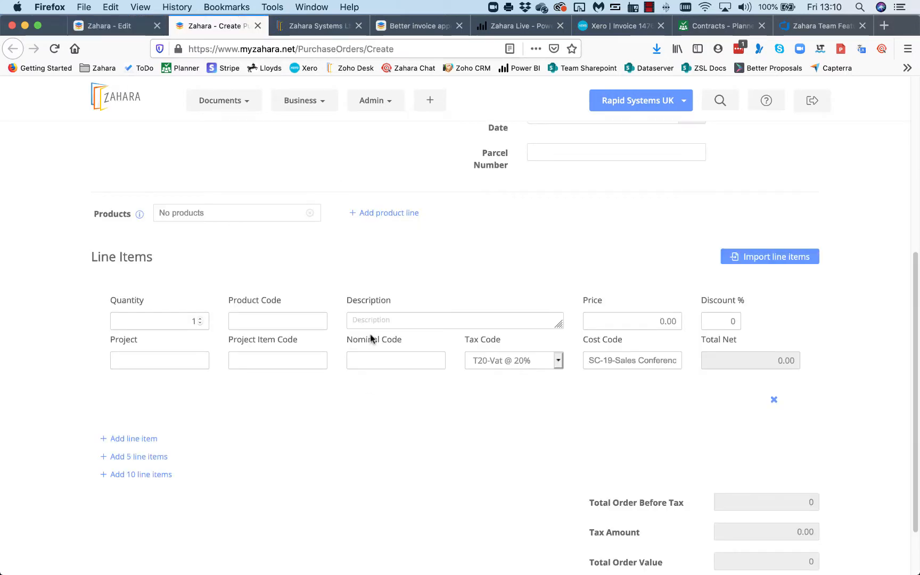
{"action": "scroll", "coordinate": [373, 334], "scroll_direction": "up", "scroll_amount": 1}
{"action": "scroll", "coordinate": [374, 334], "scroll_direction": "up", "scroll_amount": 5}
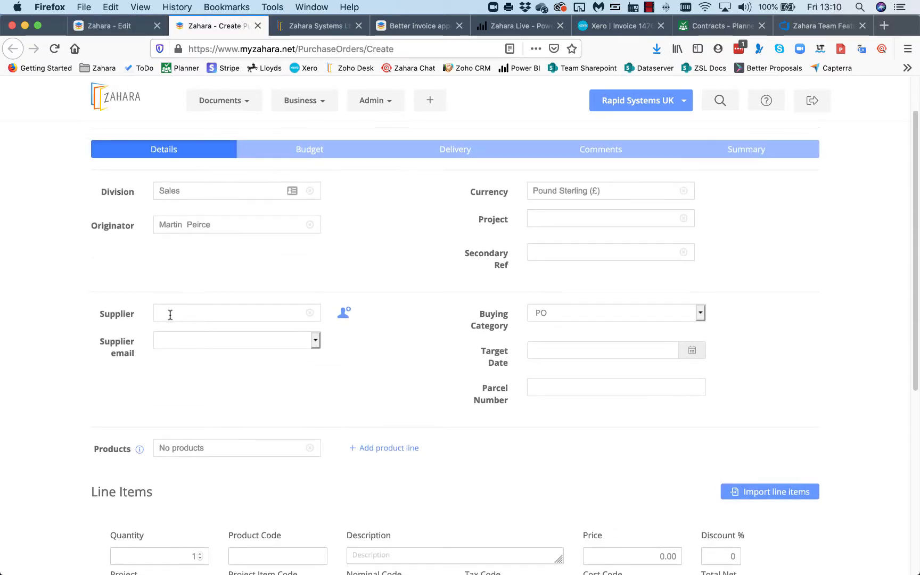
{"action": "left_click", "coordinate": [172, 313]}
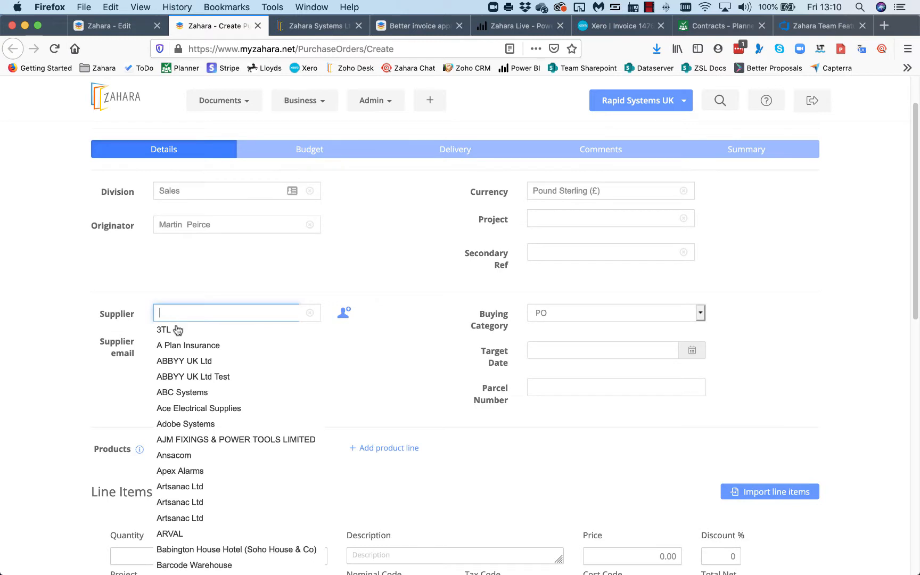
{"action": "left_click", "coordinate": [186, 424]}
{"action": "scroll", "coordinate": [302, 390], "scroll_direction": "down", "scroll_amount": 5}
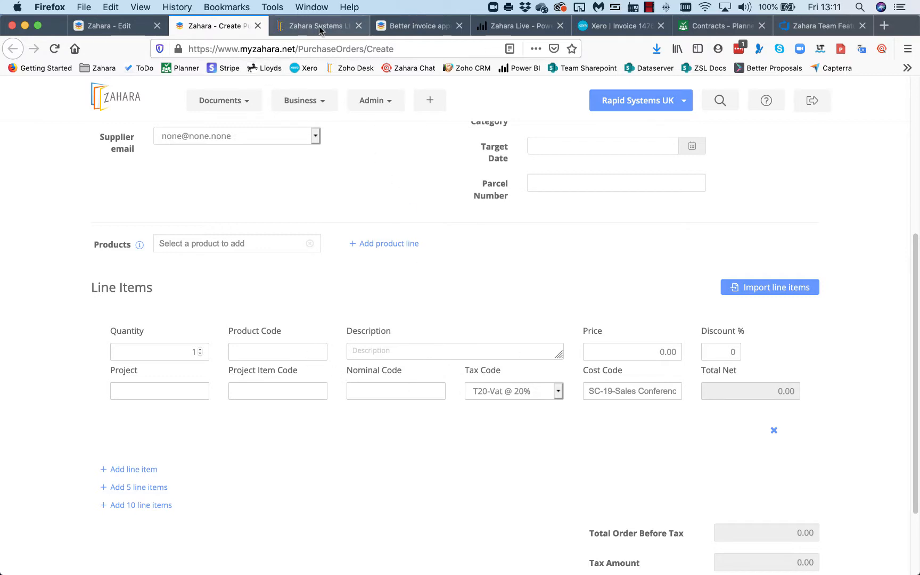
- Back in the Adobe Systems supplier defaults, enable Restricted Buying and save the supplier
{"action": "left_click", "coordinate": [118, 26]}
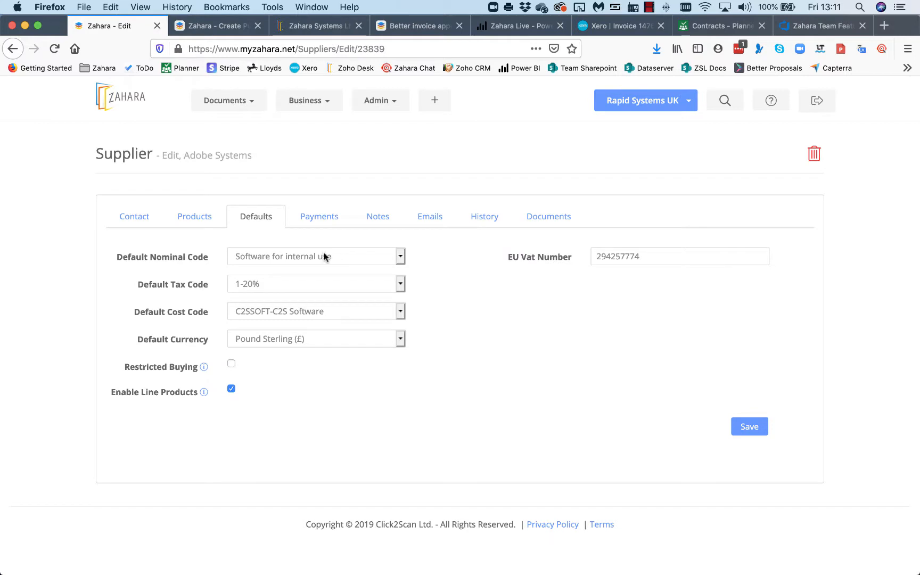
{"action": "left_click", "coordinate": [231, 365]}
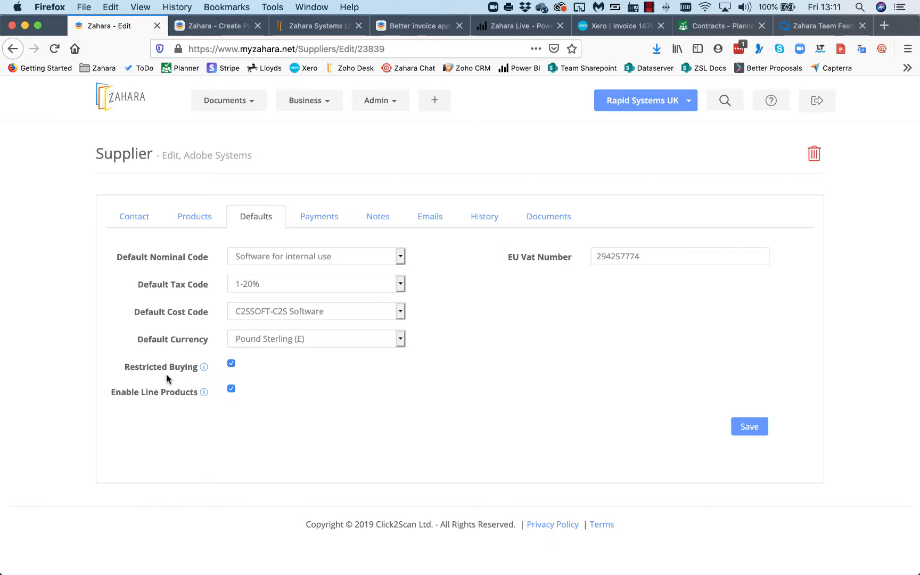
{"action": "left_click", "coordinate": [751, 430]}
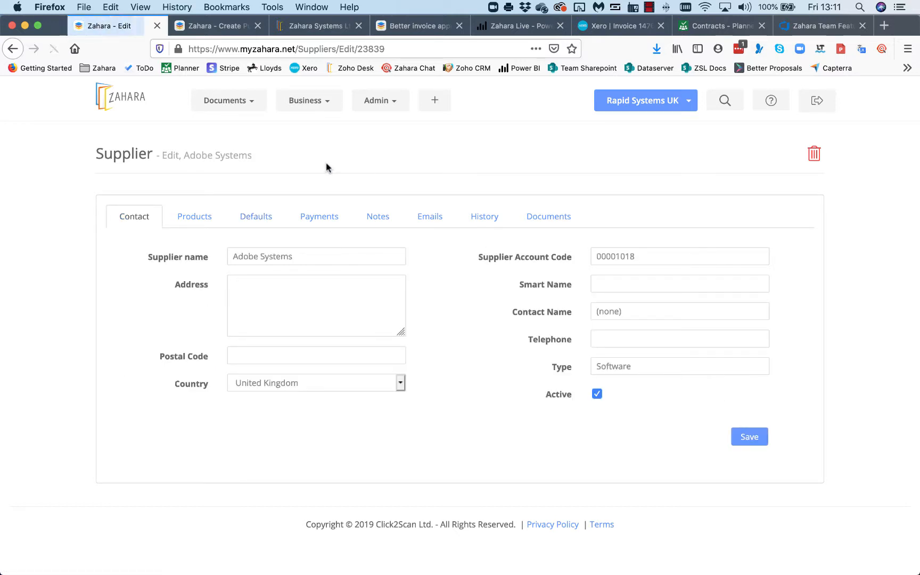
- Start a fresh new purchase in the purchase browser tab and choose Adobe Systems as its supplier
{"action": "left_click", "coordinate": [207, 32]}
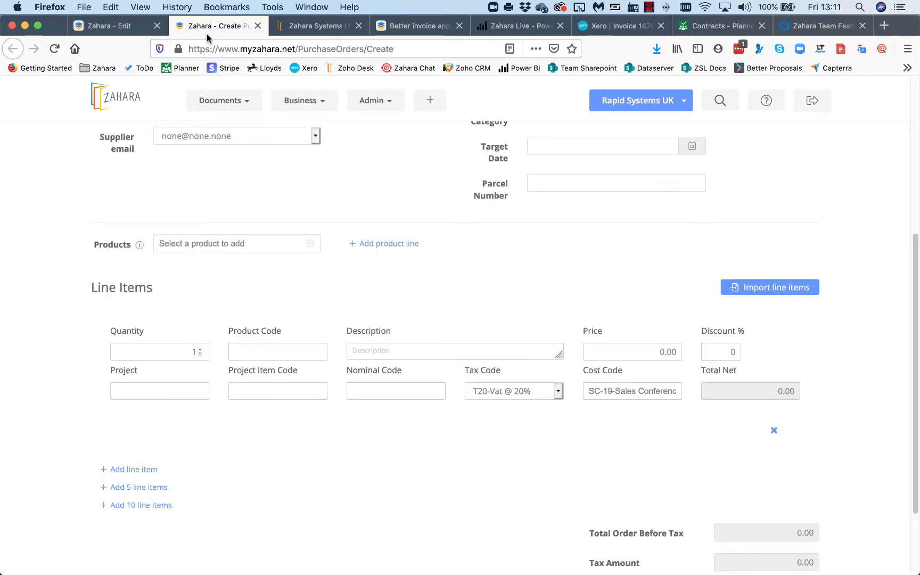
{"action": "left_click", "coordinate": [430, 100]}
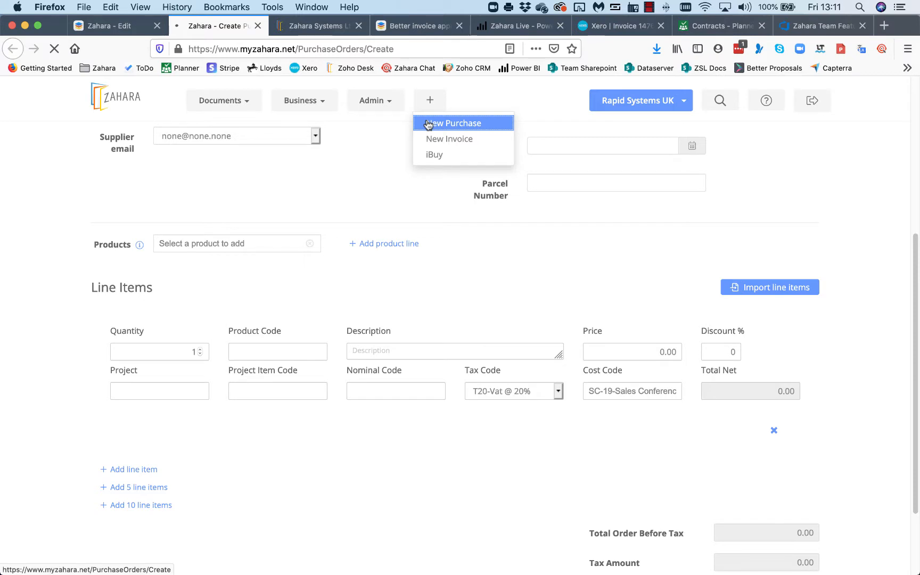
{"action": "left_click", "coordinate": [429, 123]}
{"action": "scroll", "coordinate": [377, 424], "scroll_direction": "down", "scroll_amount": 5}
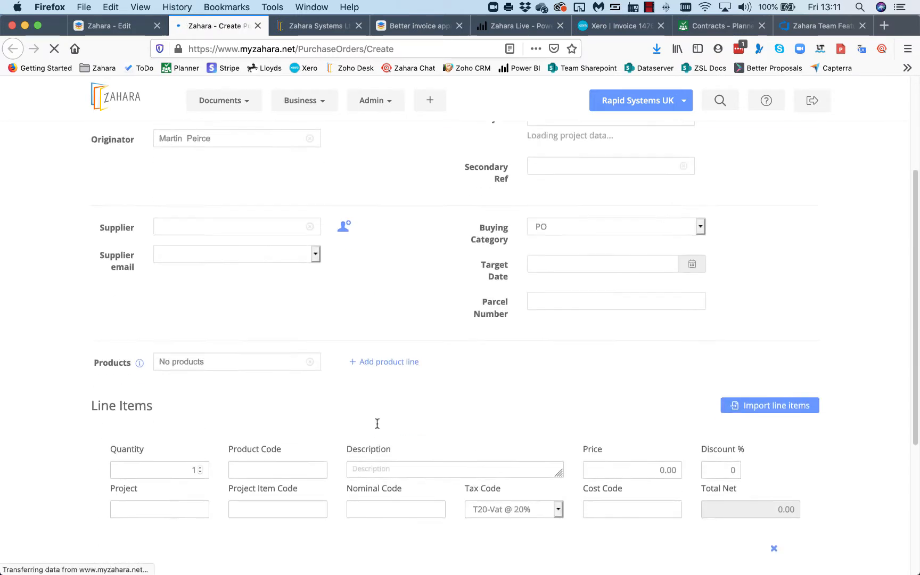
{"action": "scroll", "coordinate": [267, 389], "scroll_direction": "up", "scroll_amount": 3}
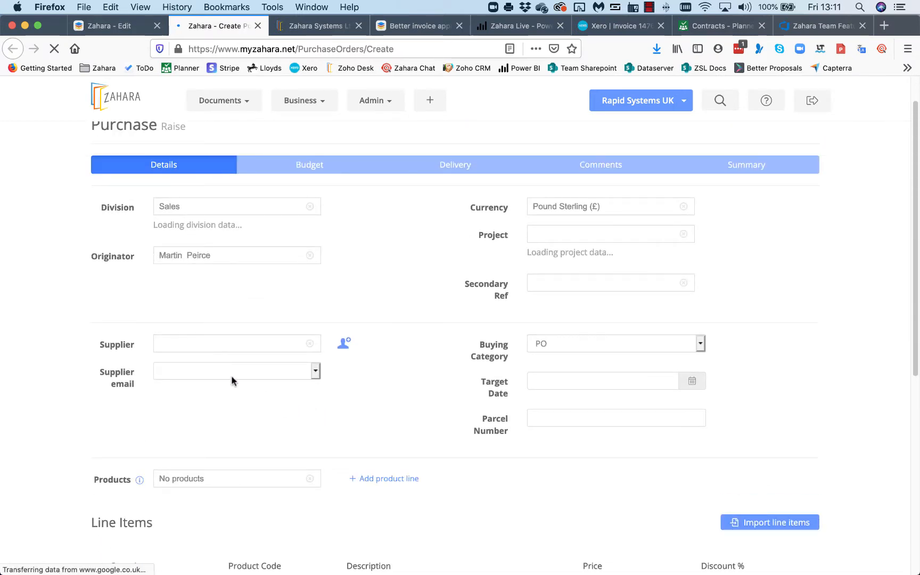
{"action": "left_click", "coordinate": [182, 334]}
{"action": "type", "text": "adobe"}
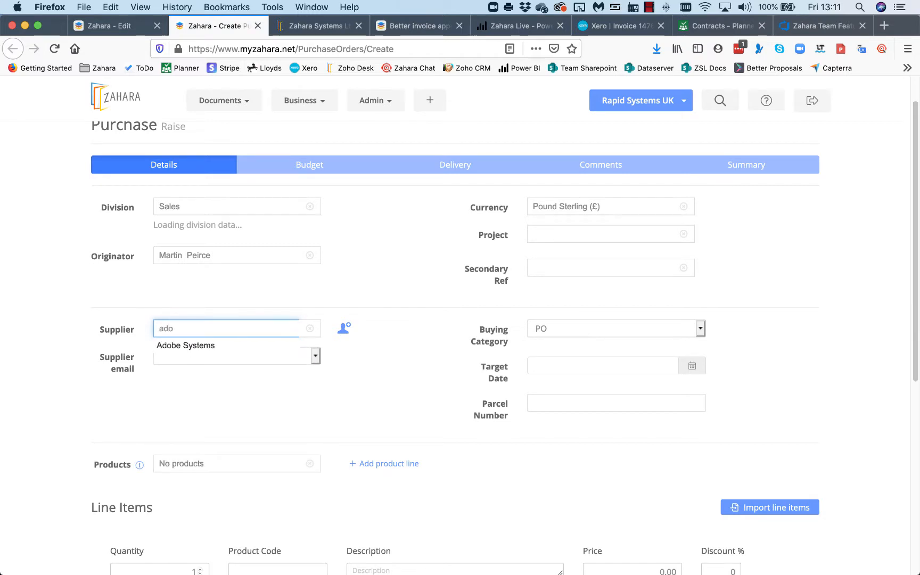
{"action": "left_click", "coordinate": [196, 347]}
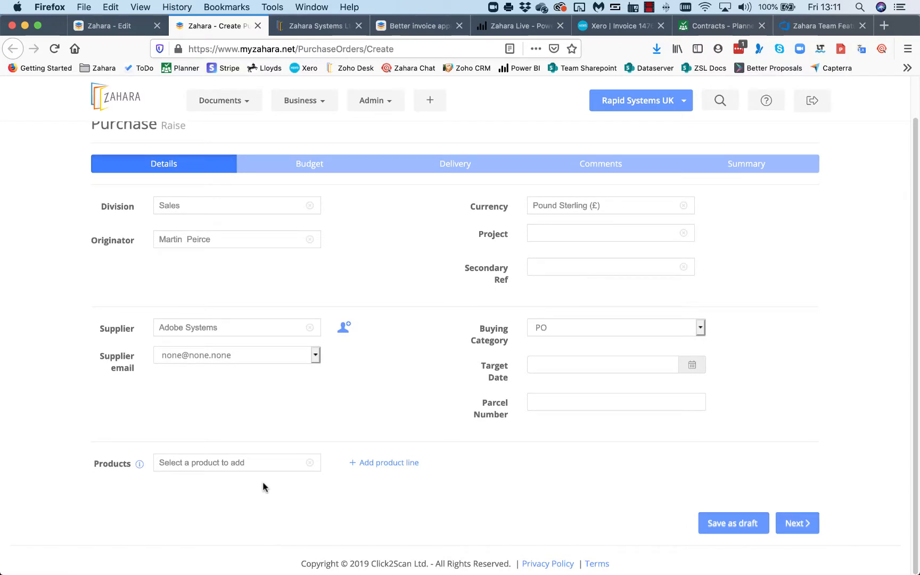
- Add the product Creative Cloud - CC63636 to the purchase as a line item and check its line details
{"action": "left_click", "coordinate": [218, 461]}
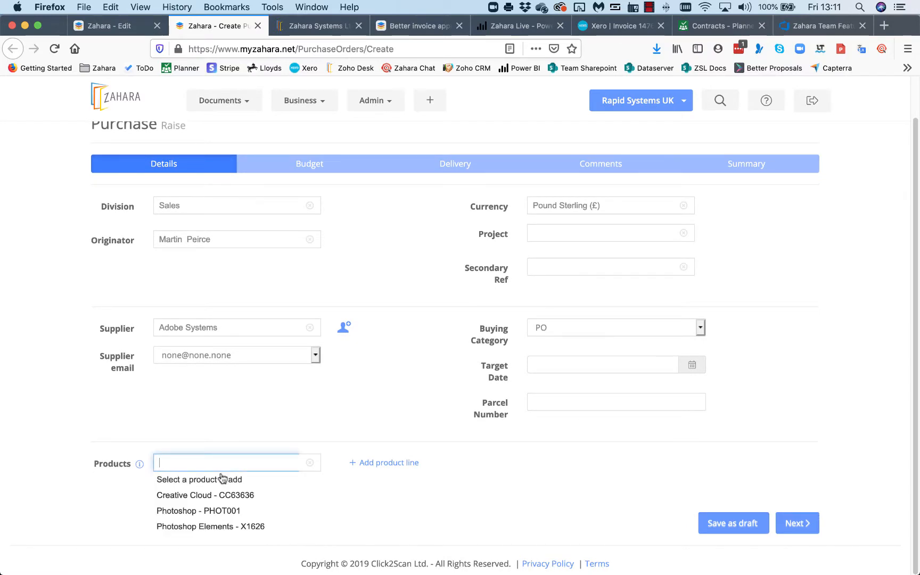
{"action": "left_click", "coordinate": [213, 496]}
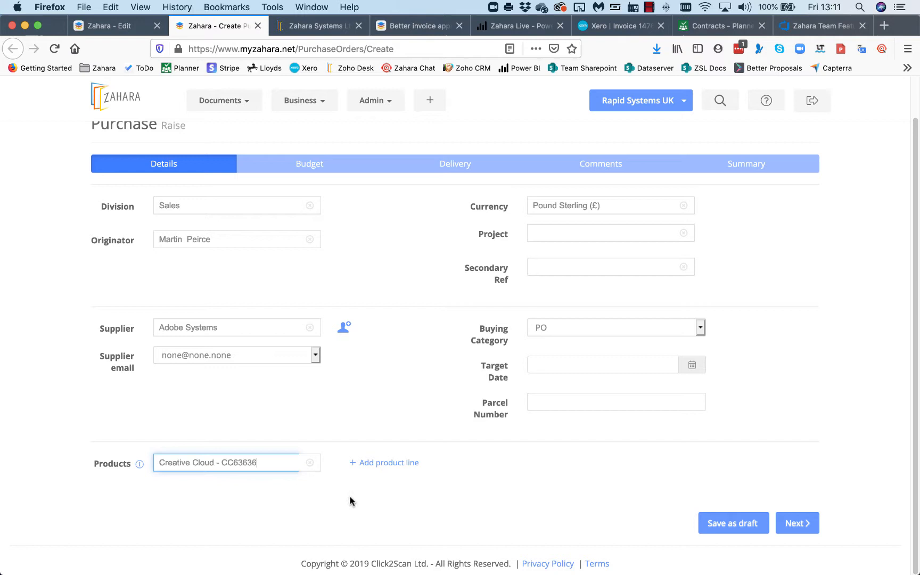
{"action": "left_click", "coordinate": [391, 464]}
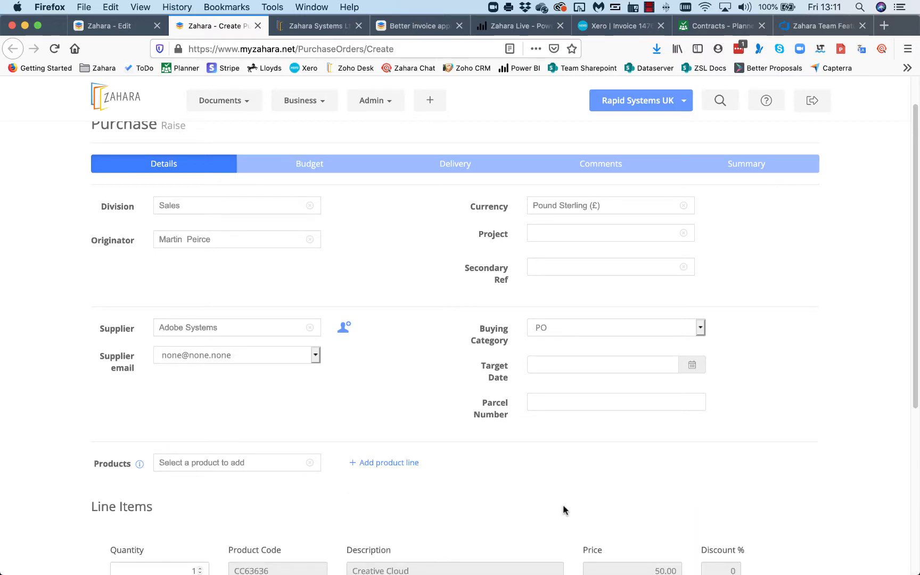
{"action": "scroll", "coordinate": [563, 506], "scroll_direction": "down", "scroll_amount": 5}
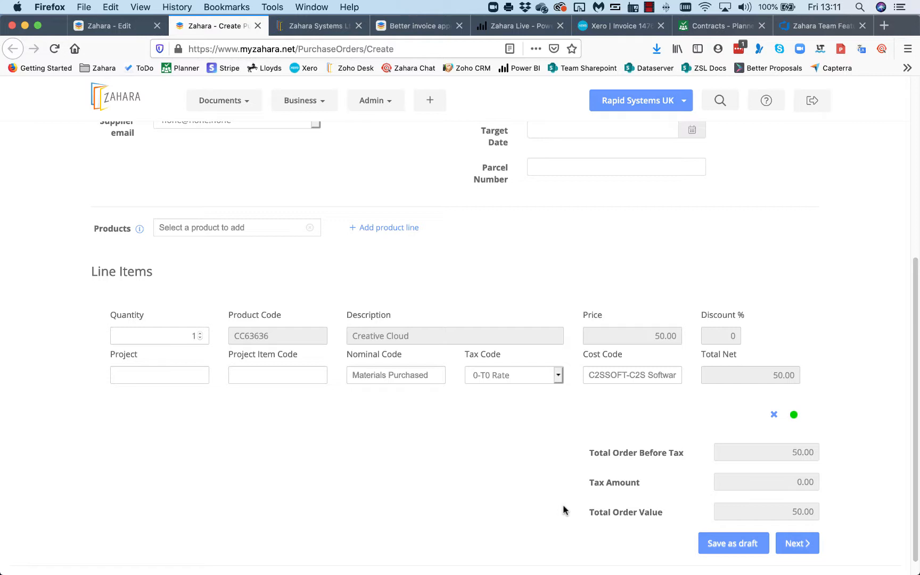
{"action": "scroll", "coordinate": [563, 506], "scroll_direction": "down", "scroll_amount": 1}
- Add the product Photoshop - PHOT001 to the purchase as a second line item
{"action": "scroll", "coordinate": [563, 506], "scroll_direction": "up", "scroll_amount": 3}
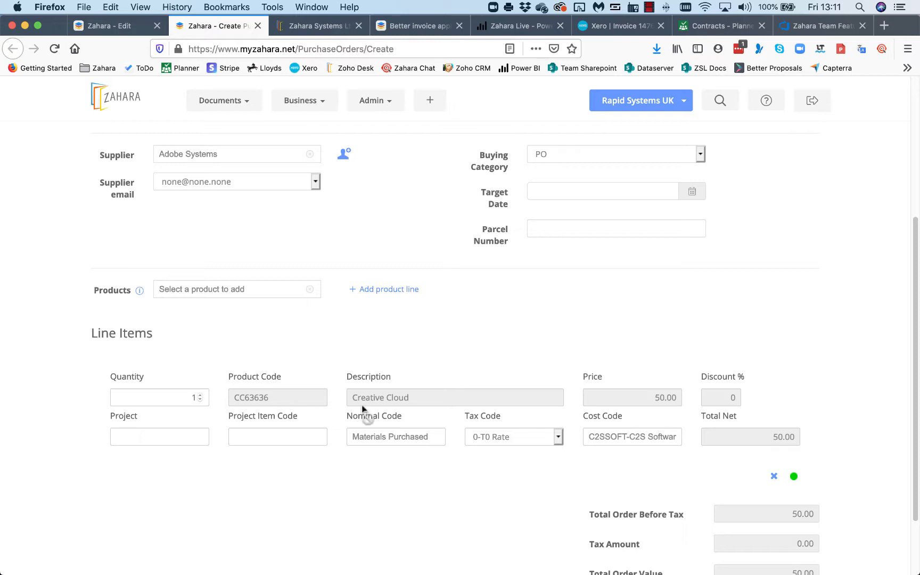
{"action": "left_click", "coordinate": [216, 291]}
{"action": "left_click", "coordinate": [218, 335]}
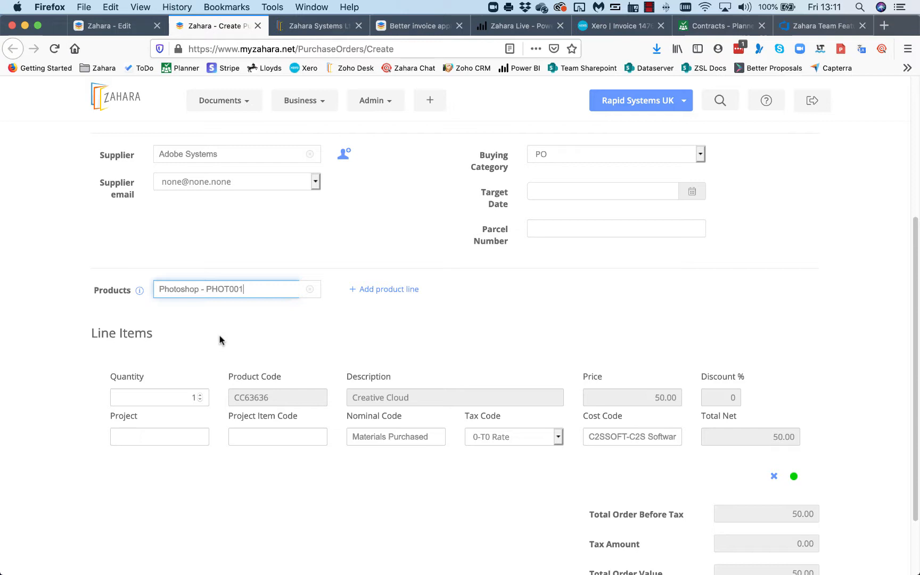
{"action": "left_click", "coordinate": [383, 296]}
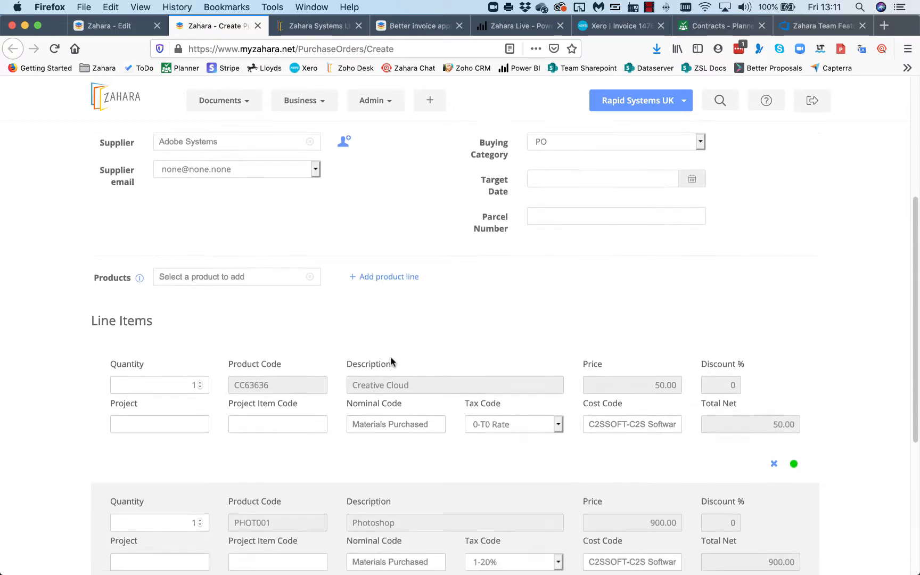
{"action": "scroll", "coordinate": [391, 361], "scroll_direction": "down", "scroll_amount": 3}
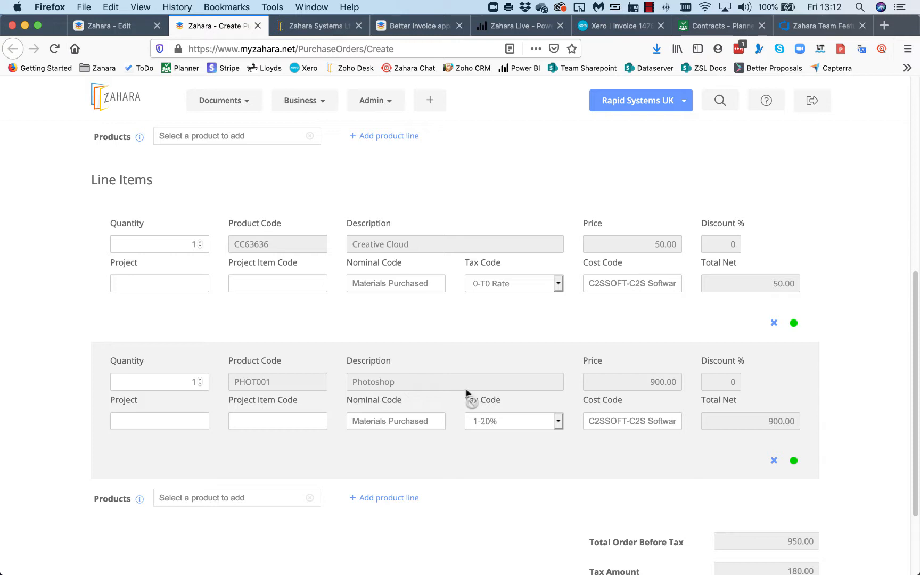
- Return to the Adobe Systems supplier record and turn off Restricted Buying in its default settings
{"action": "scroll", "coordinate": [465, 396], "scroll_direction": "up", "scroll_amount": 5}
{"action": "left_click", "coordinate": [317, 101]}
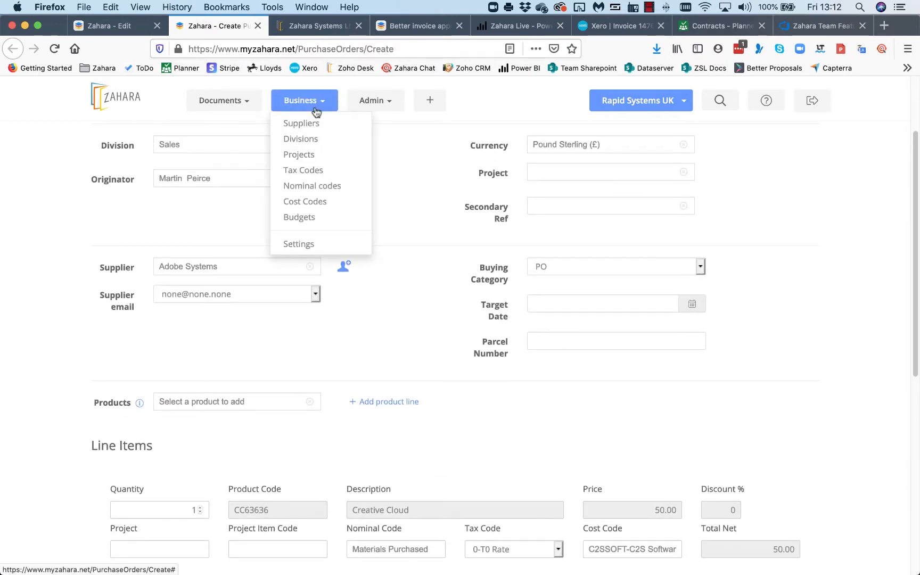
{"action": "left_click", "coordinate": [123, 29]}
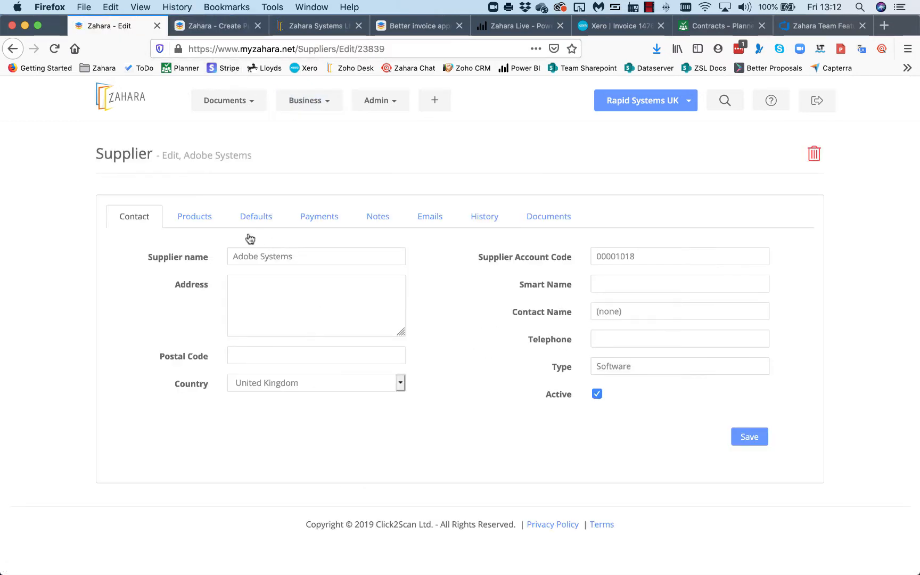
{"action": "left_click", "coordinate": [192, 216]}
{"action": "left_click", "coordinate": [247, 216]}
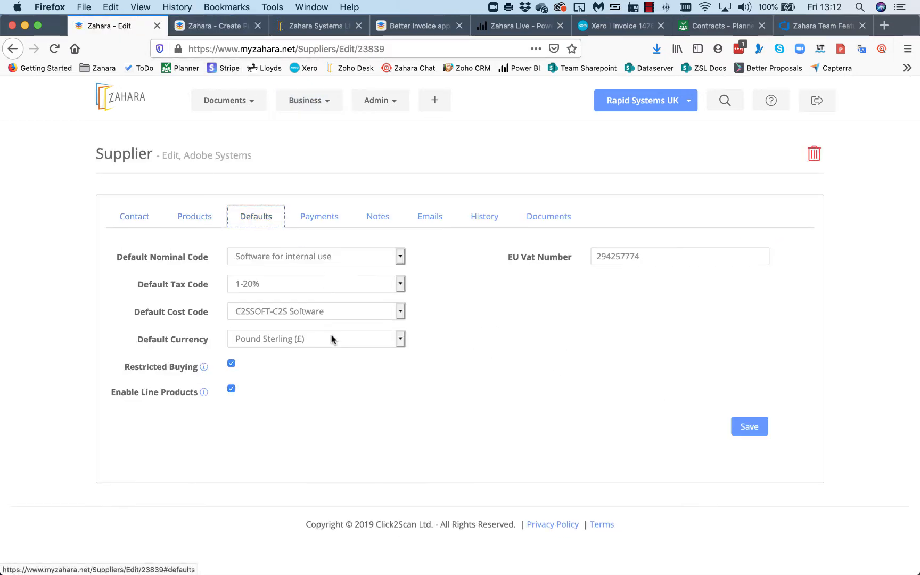
{"action": "left_click", "coordinate": [232, 364]}
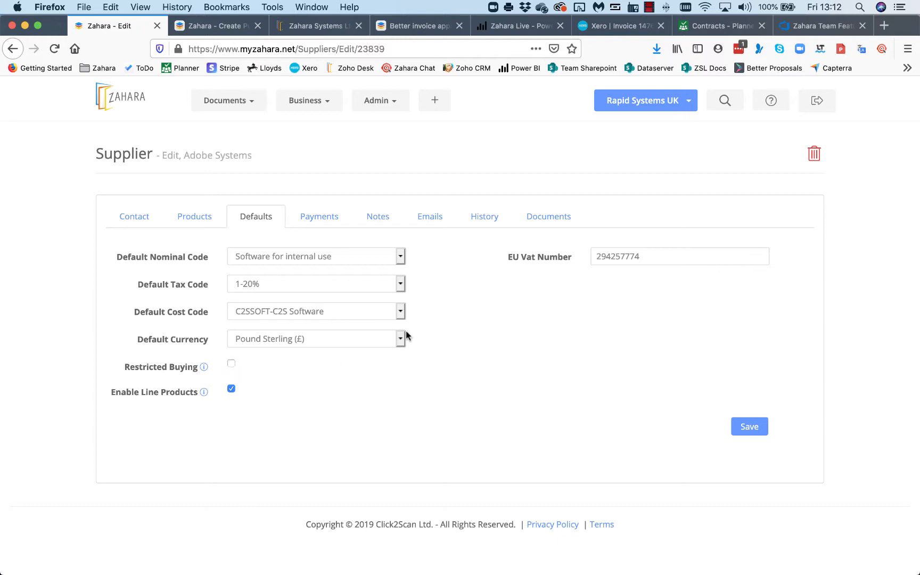
- Look through the supplier's payment details, its notes with the new note entry, and its documents
{"action": "left_click", "coordinate": [321, 226]}
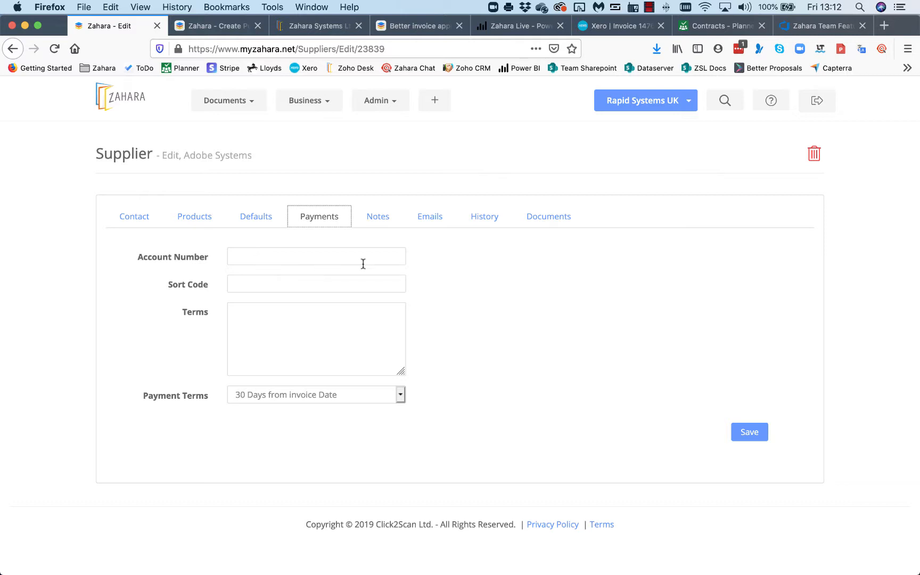
{"action": "left_click", "coordinate": [380, 219]}
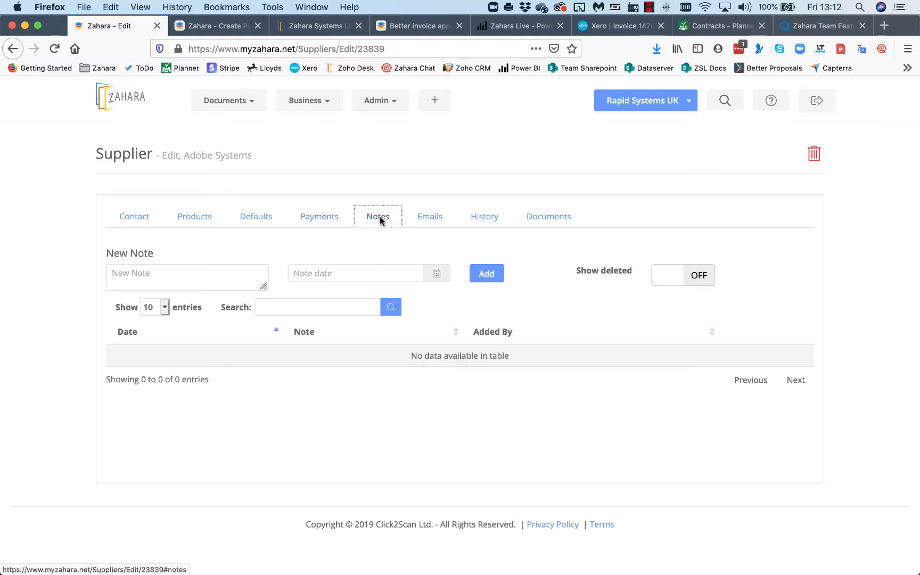
{"action": "left_click", "coordinate": [169, 284]}
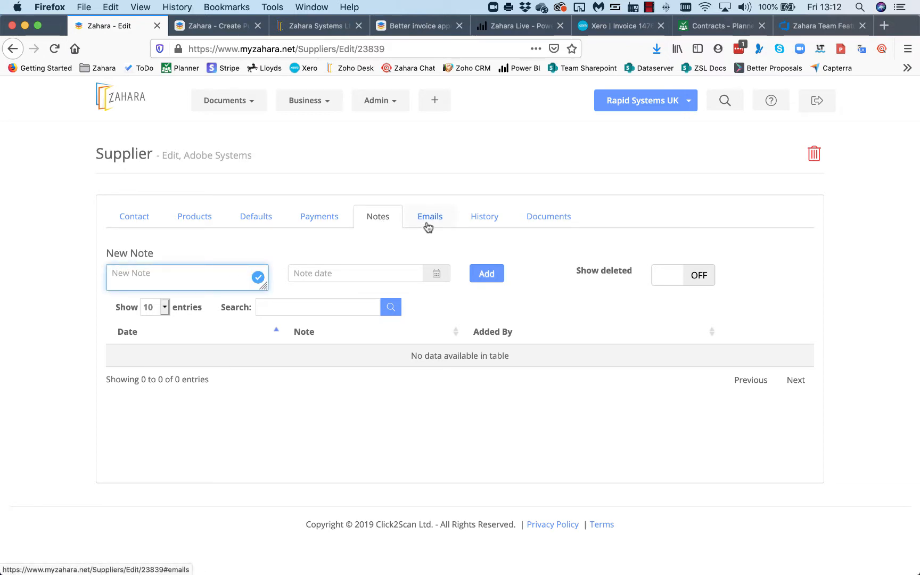
{"action": "left_click", "coordinate": [544, 220]}
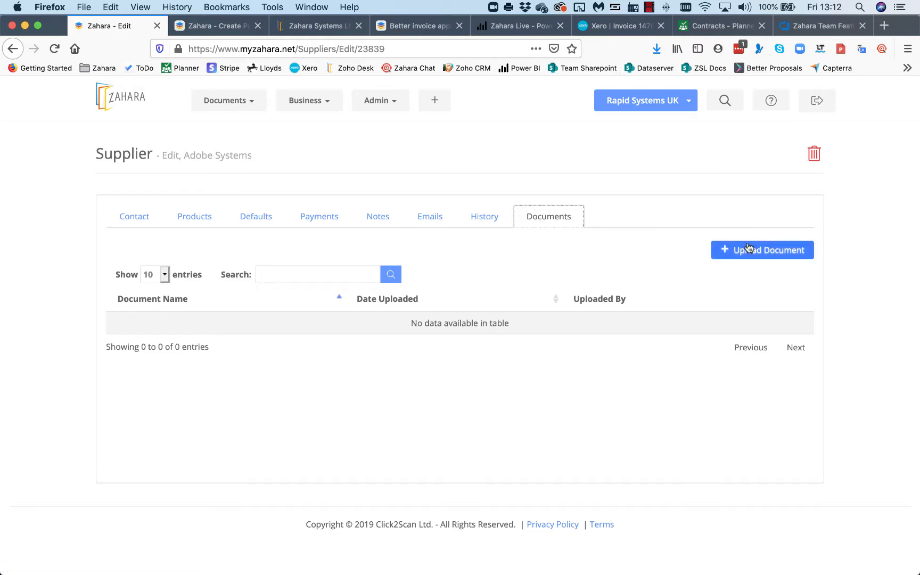
- View the supplier's transaction history and sort it by date with the newest entries first
{"action": "left_click", "coordinate": [490, 215]}
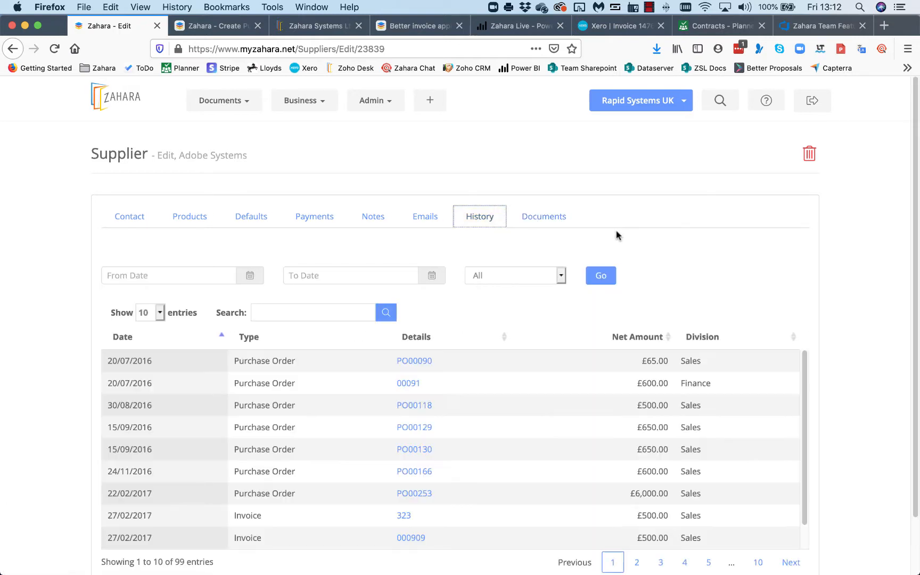
{"action": "scroll", "coordinate": [596, 254], "scroll_direction": "down", "scroll_amount": 2}
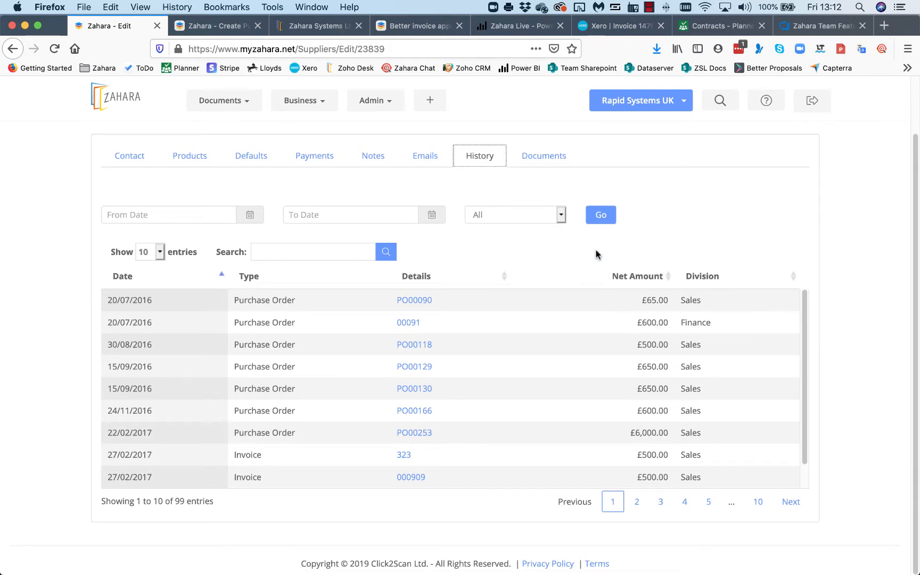
{"action": "scroll", "coordinate": [596, 254], "scroll_direction": "up", "scroll_amount": 2}
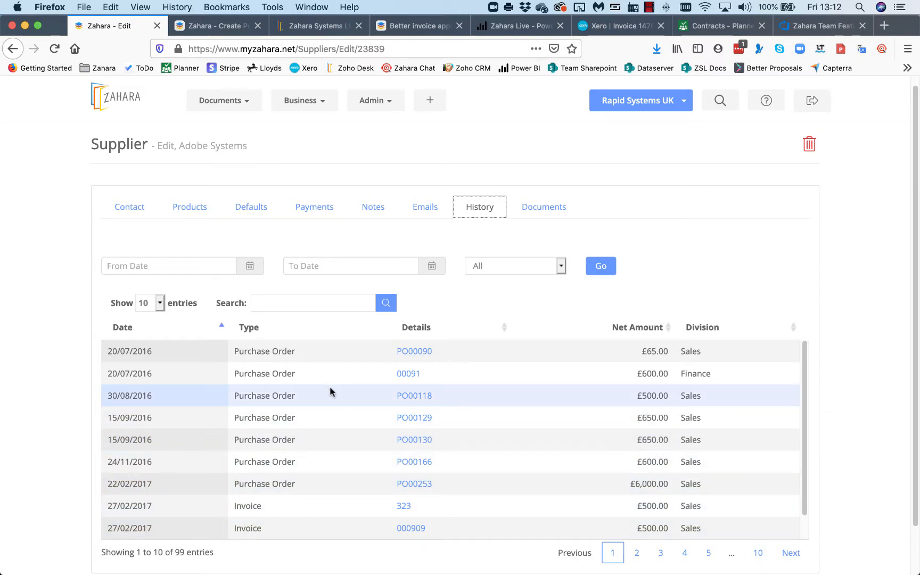
{"action": "left_click", "coordinate": [267, 307]}
{"action": "left_click", "coordinate": [113, 331]}
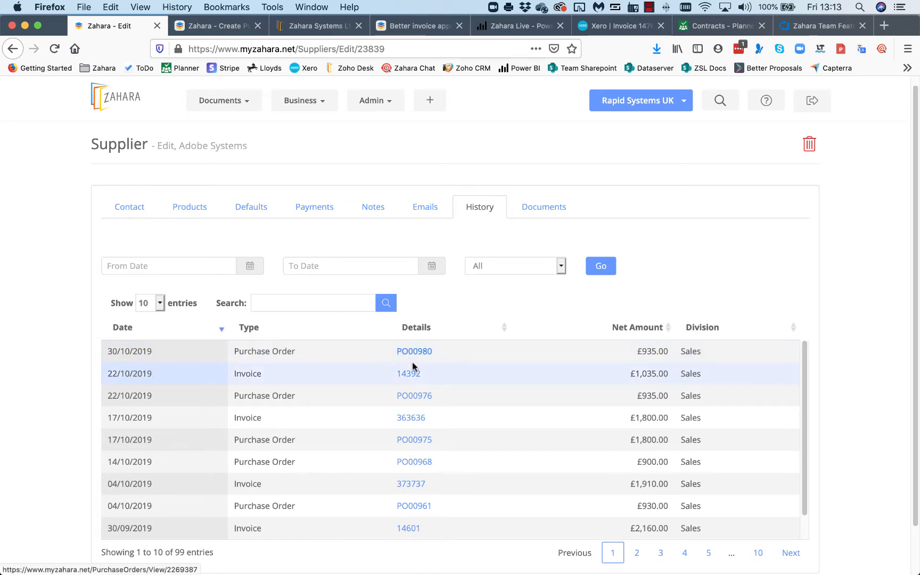
- View the supplier's email entries and look at the email types available for a new address
{"action": "left_click", "coordinate": [430, 212]}
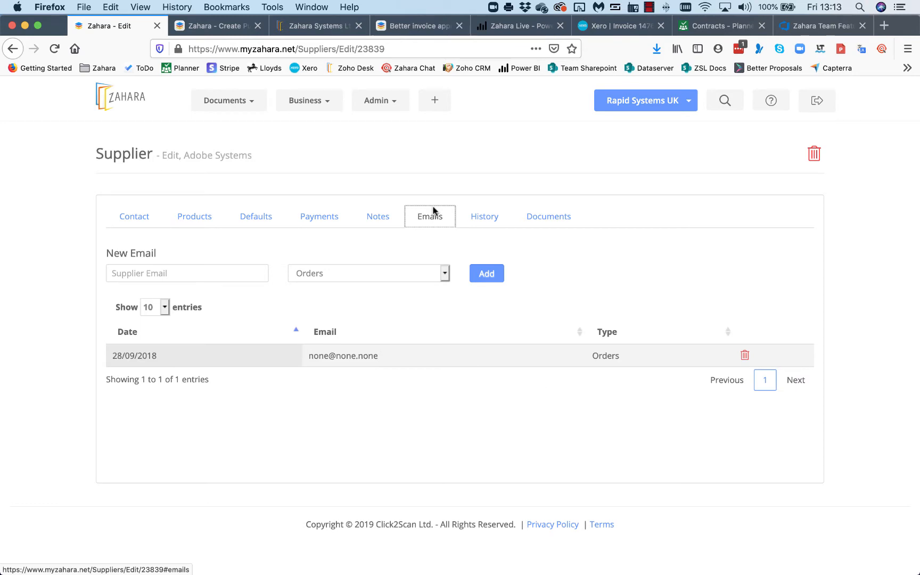
{"action": "left_click", "coordinate": [309, 361]}
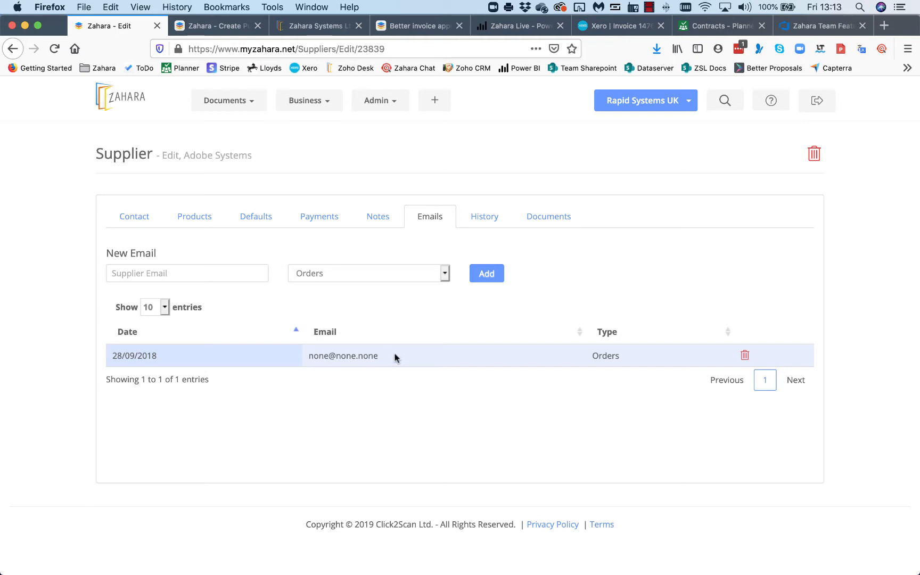
{"action": "left_click", "coordinate": [441, 278]}
{"action": "left_click", "coordinate": [441, 278]}
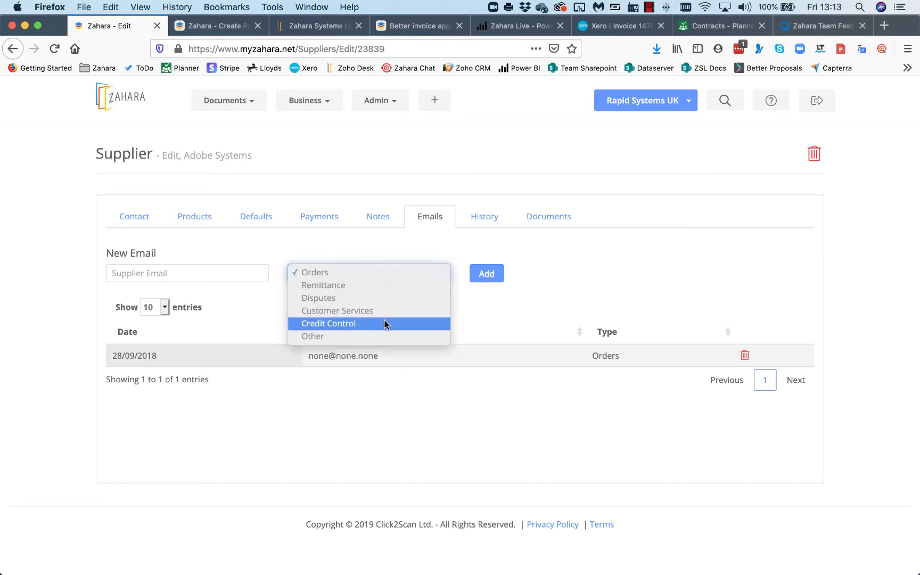
{"action": "left_click", "coordinate": [410, 252]}
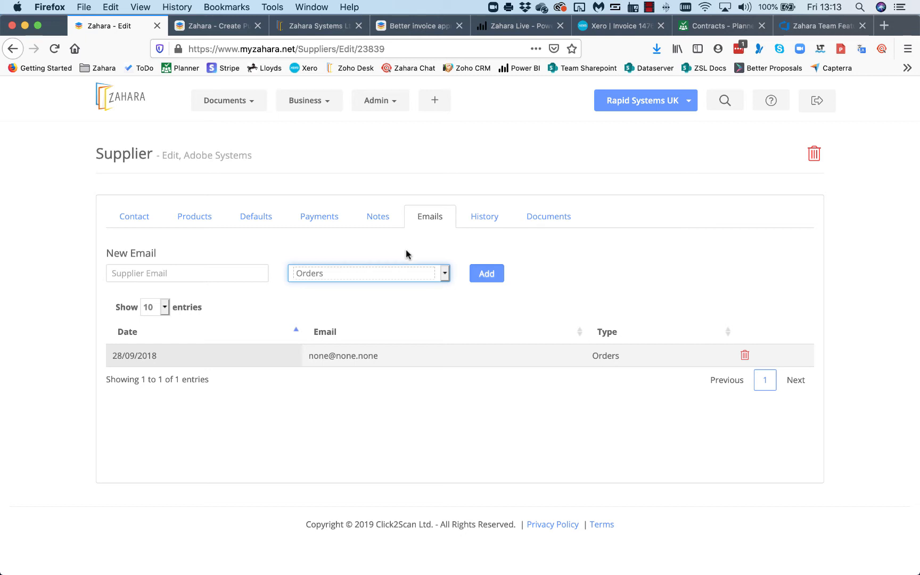
- Go back to the supplier's default settings and view the help note for Enable Line Products
{"action": "left_click", "coordinate": [259, 216]}
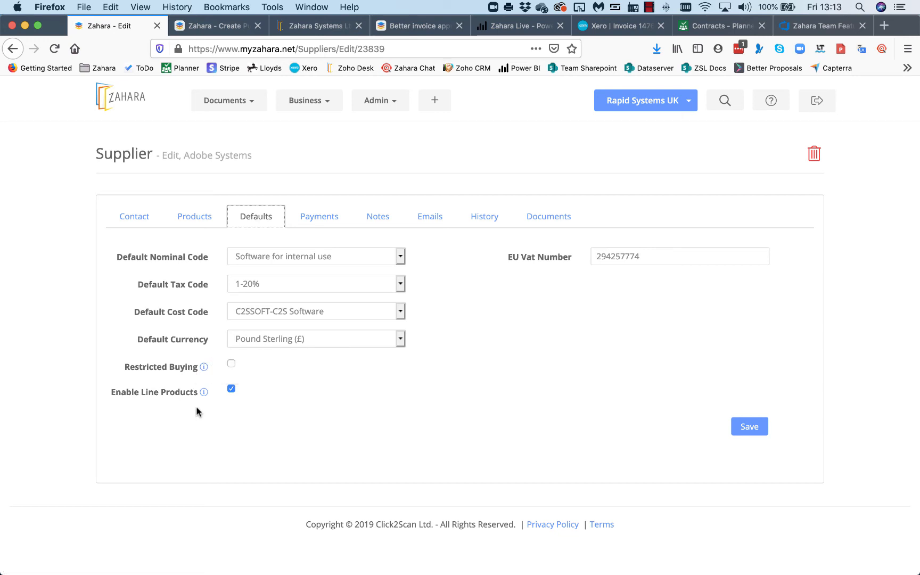
{"action": "mouse_move", "coordinate": [204, 394]}
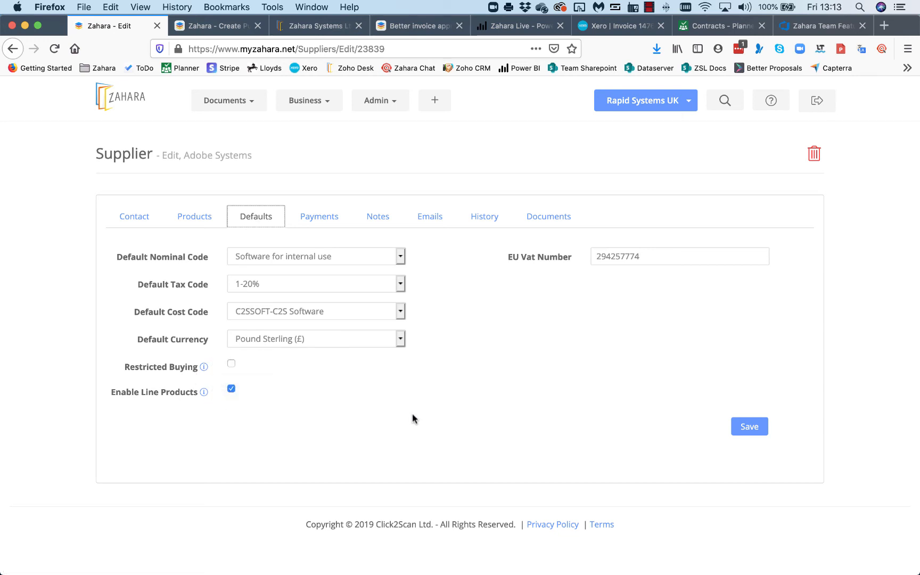